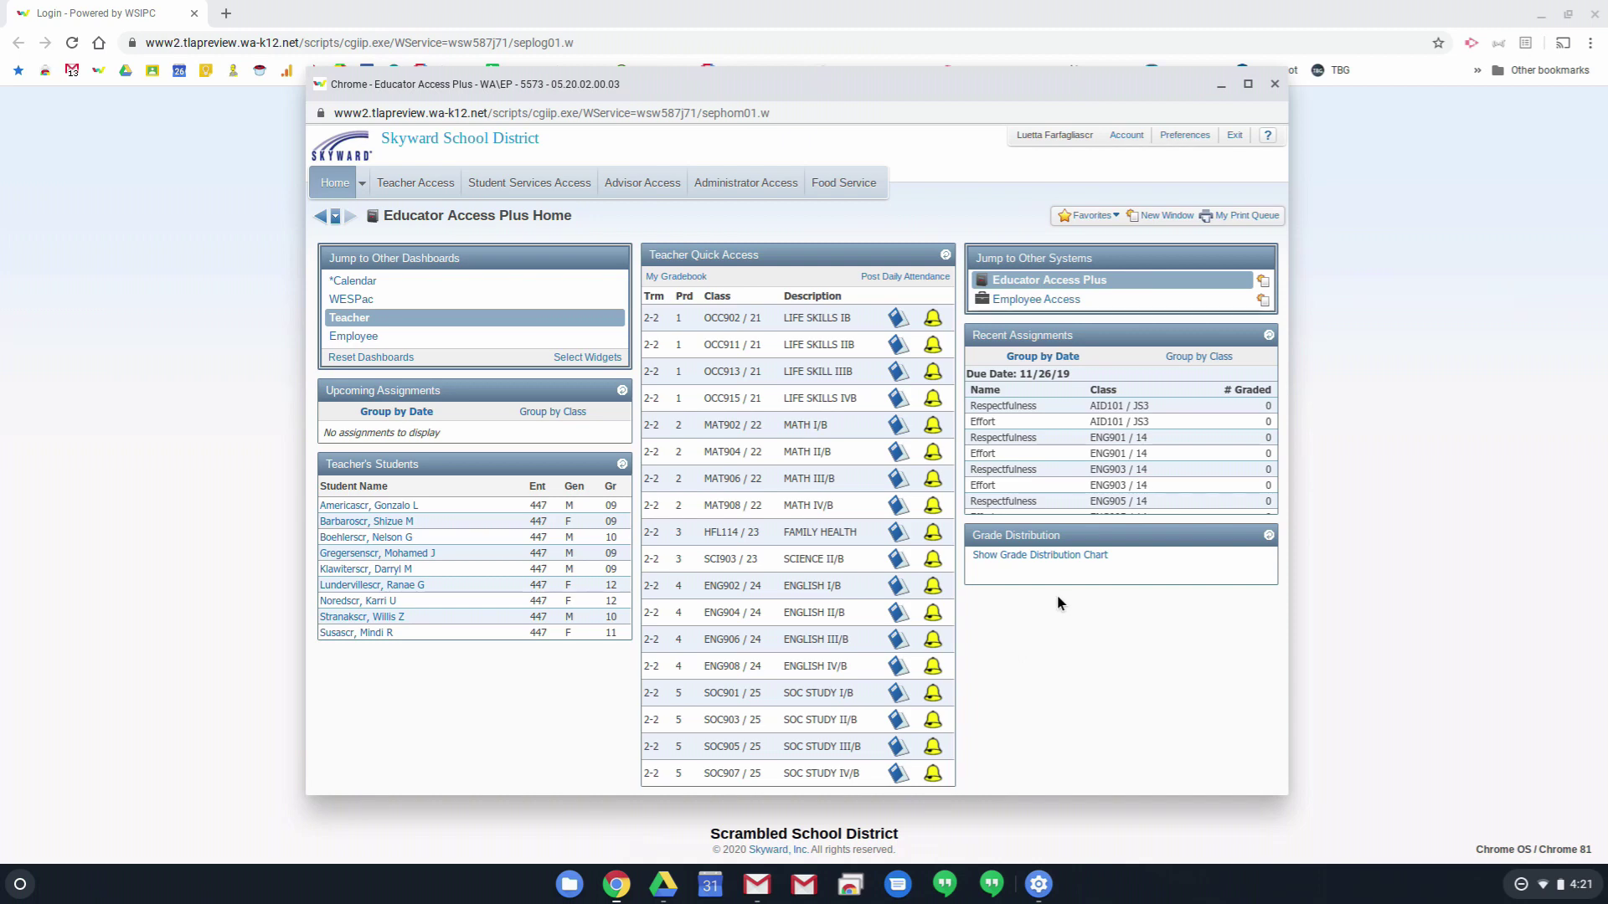
- Open the ENGLISH III/B gradebook and go to its Message Center through Other Access
{"action": "left_click", "coordinate": [899, 651]}
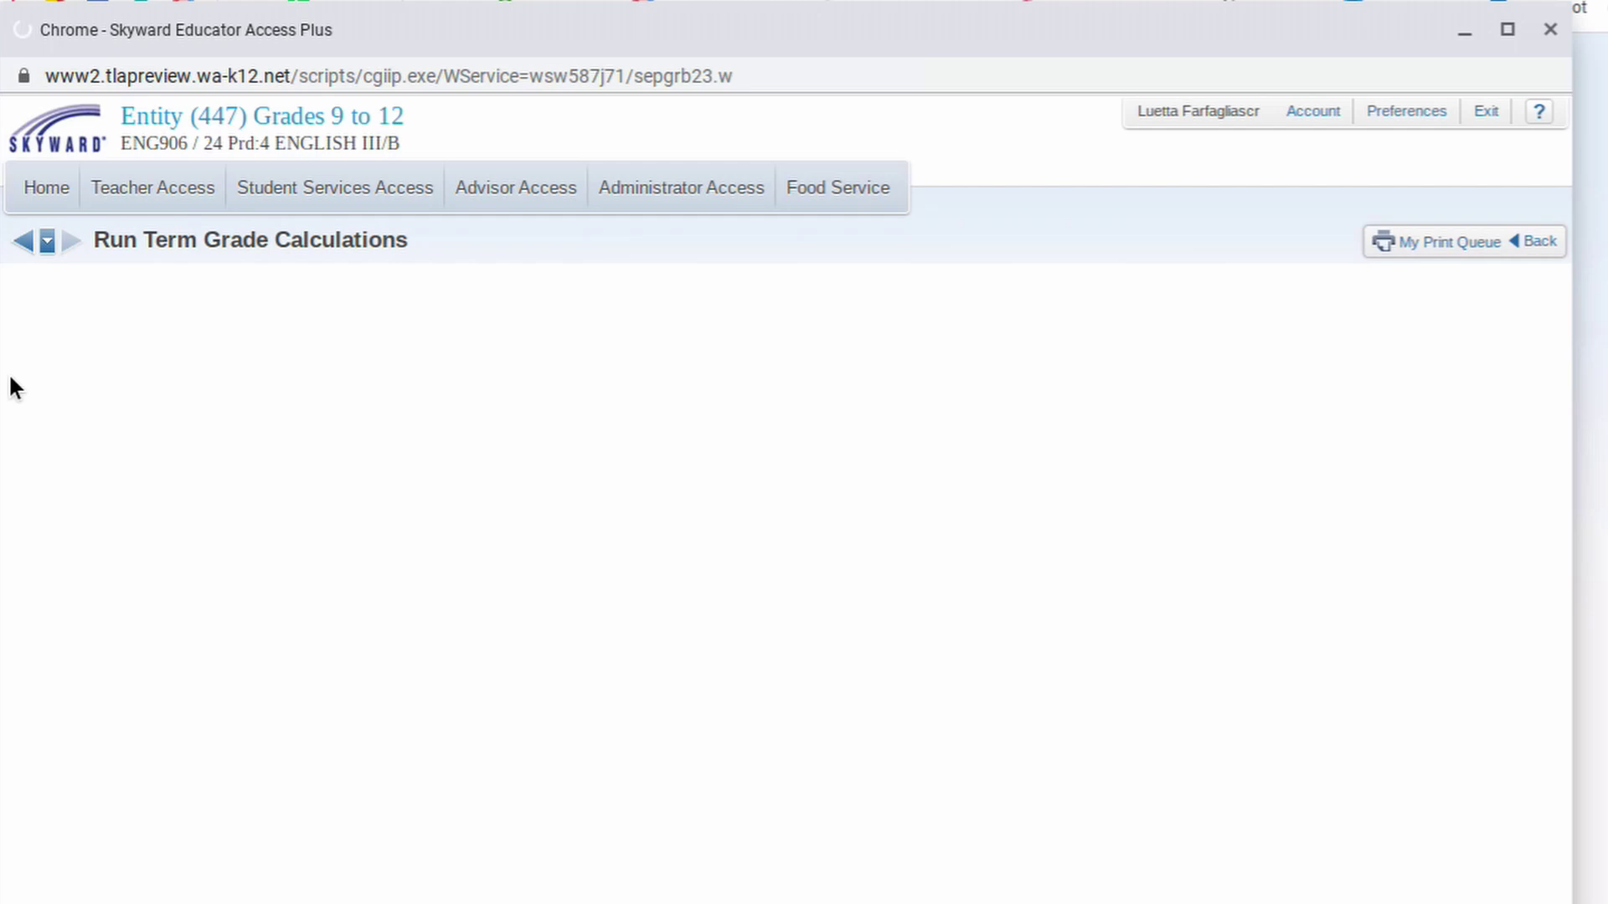
{"action": "left_click", "coordinate": [83, 281]}
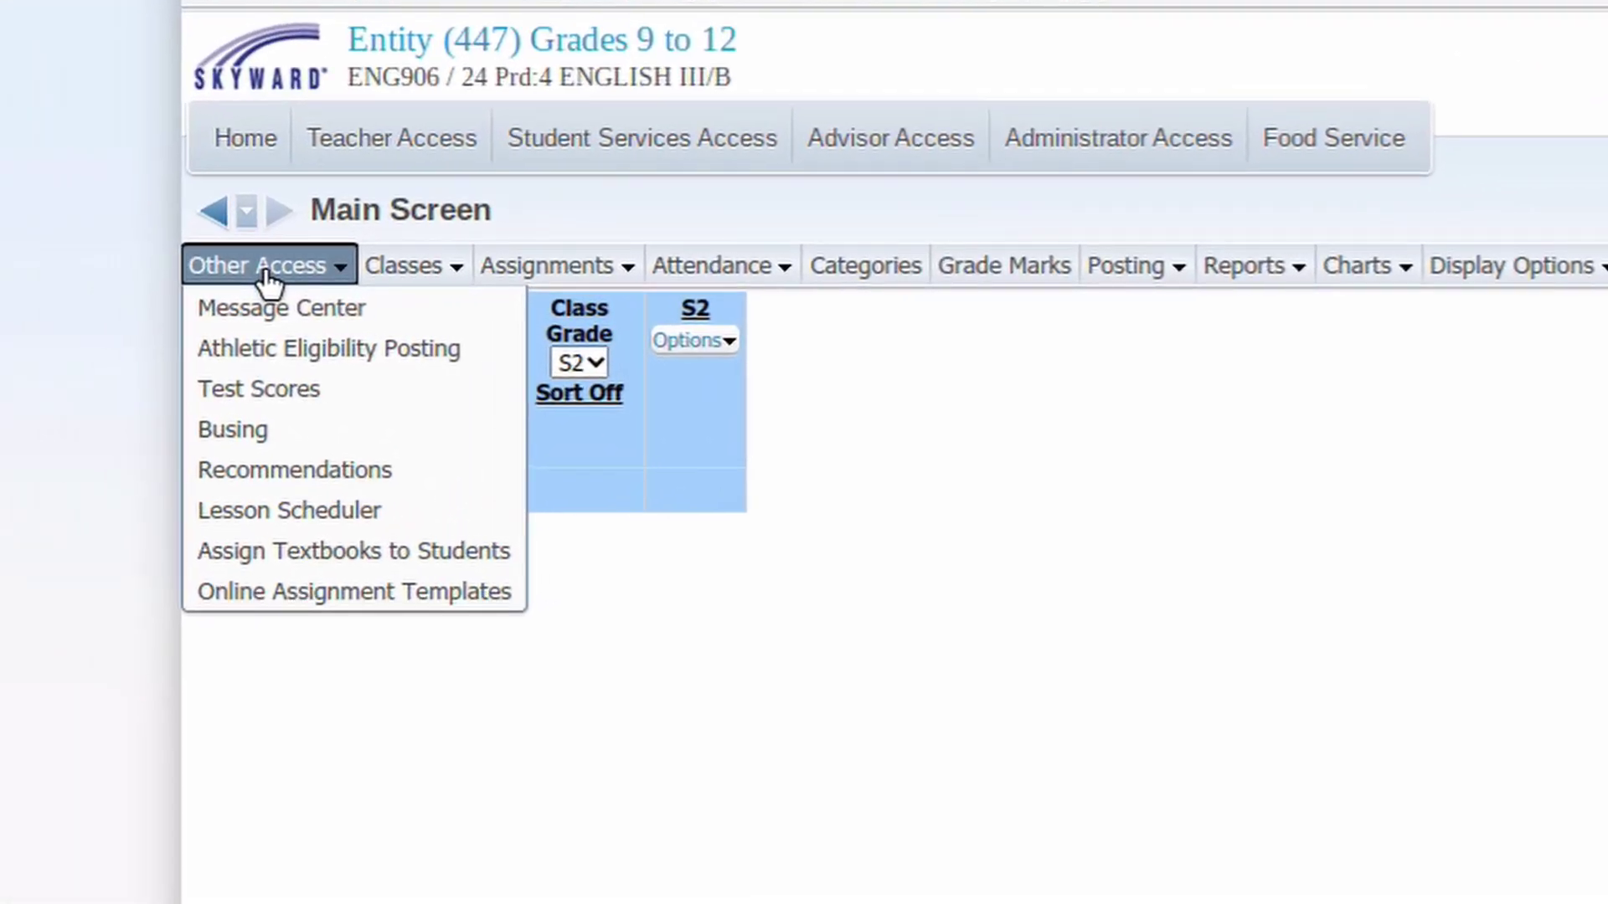
{"action": "left_click", "coordinate": [368, 318]}
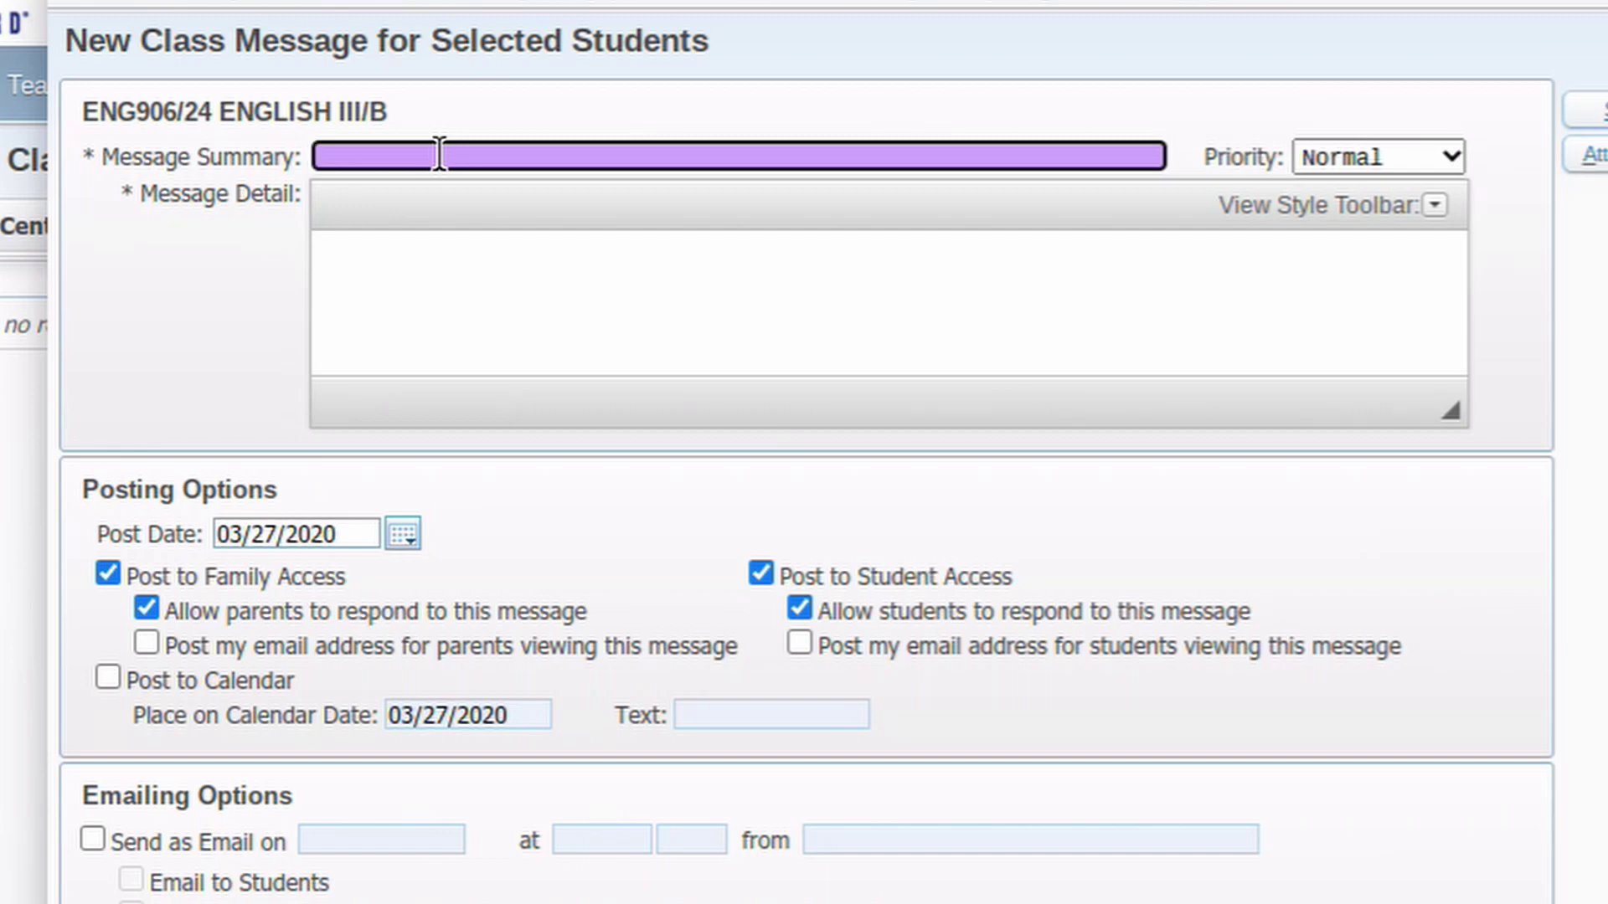
- Enlarge the new message's Message Detail box by dragging its corner down
{"action": "left_click", "coordinate": [424, 283]}
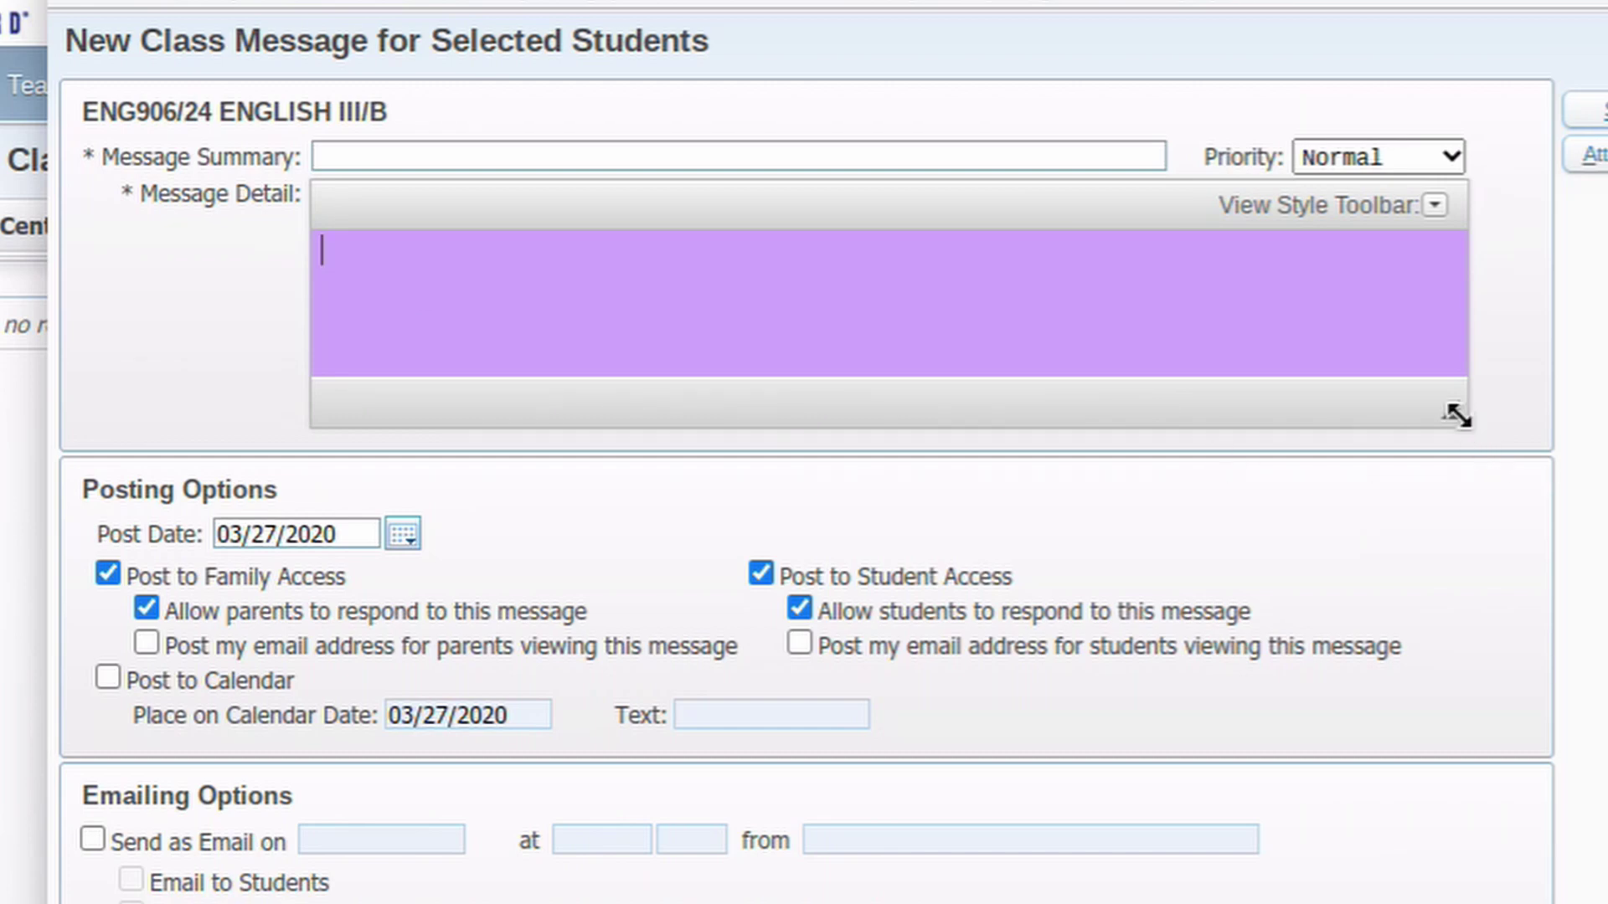
{"action": "left_click_drag", "start_coordinate": [1461, 414], "coordinate": [1535, 615]}
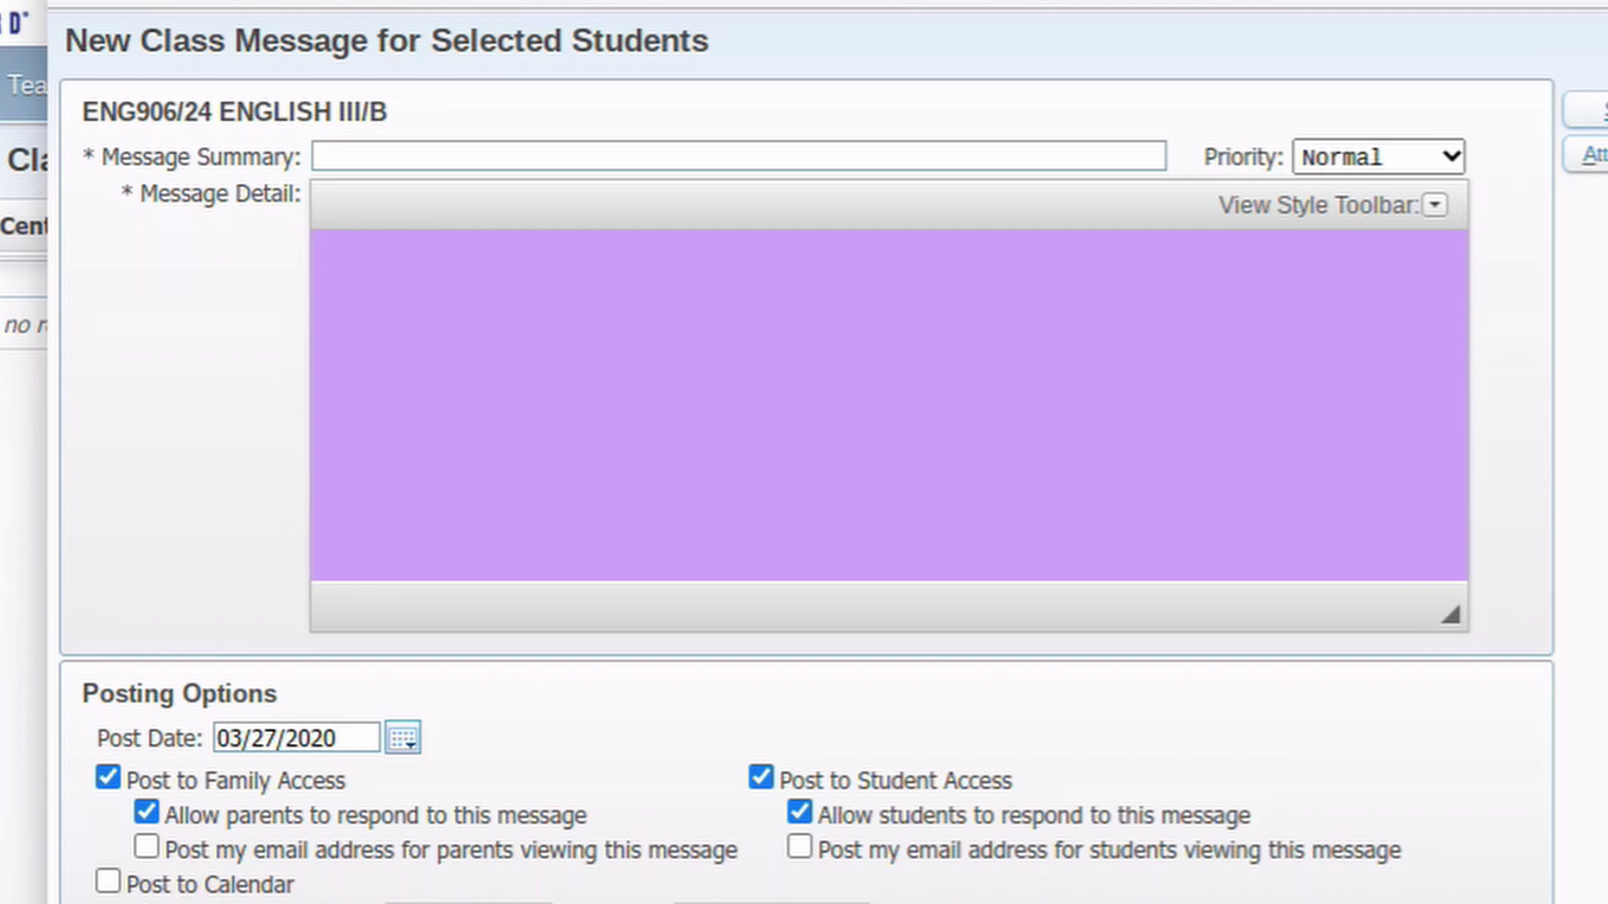
- Type filler text into Message Summary and a longer filler string into Message Detail
{"action": "left_click", "coordinate": [916, 157]}
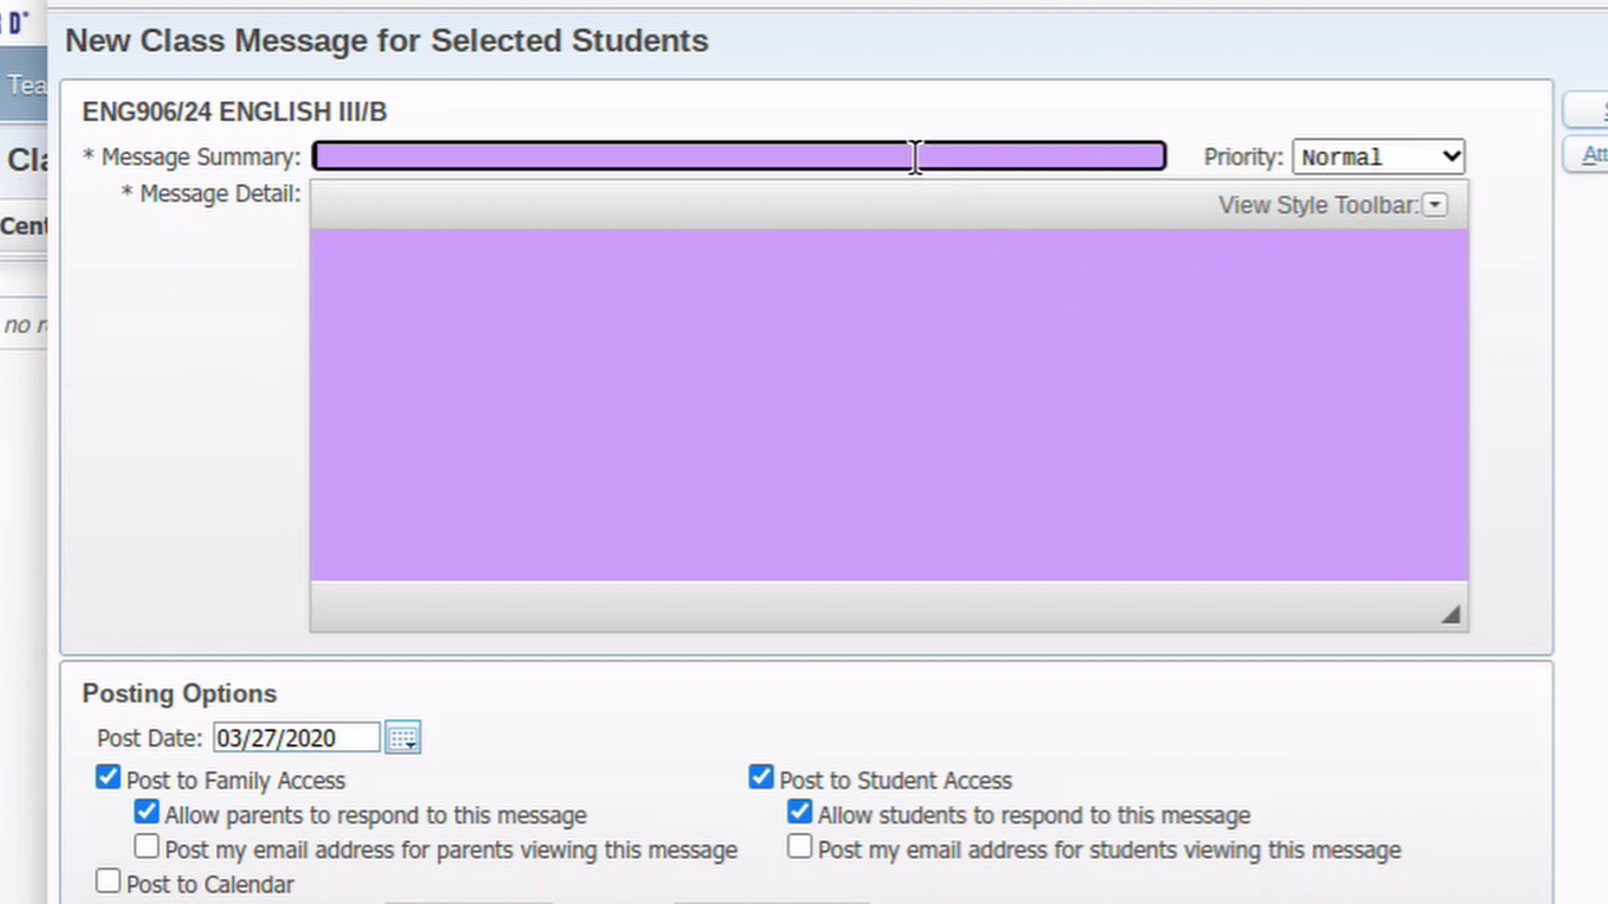
{"action": "type", "text": "sldkifh lkashd l"}
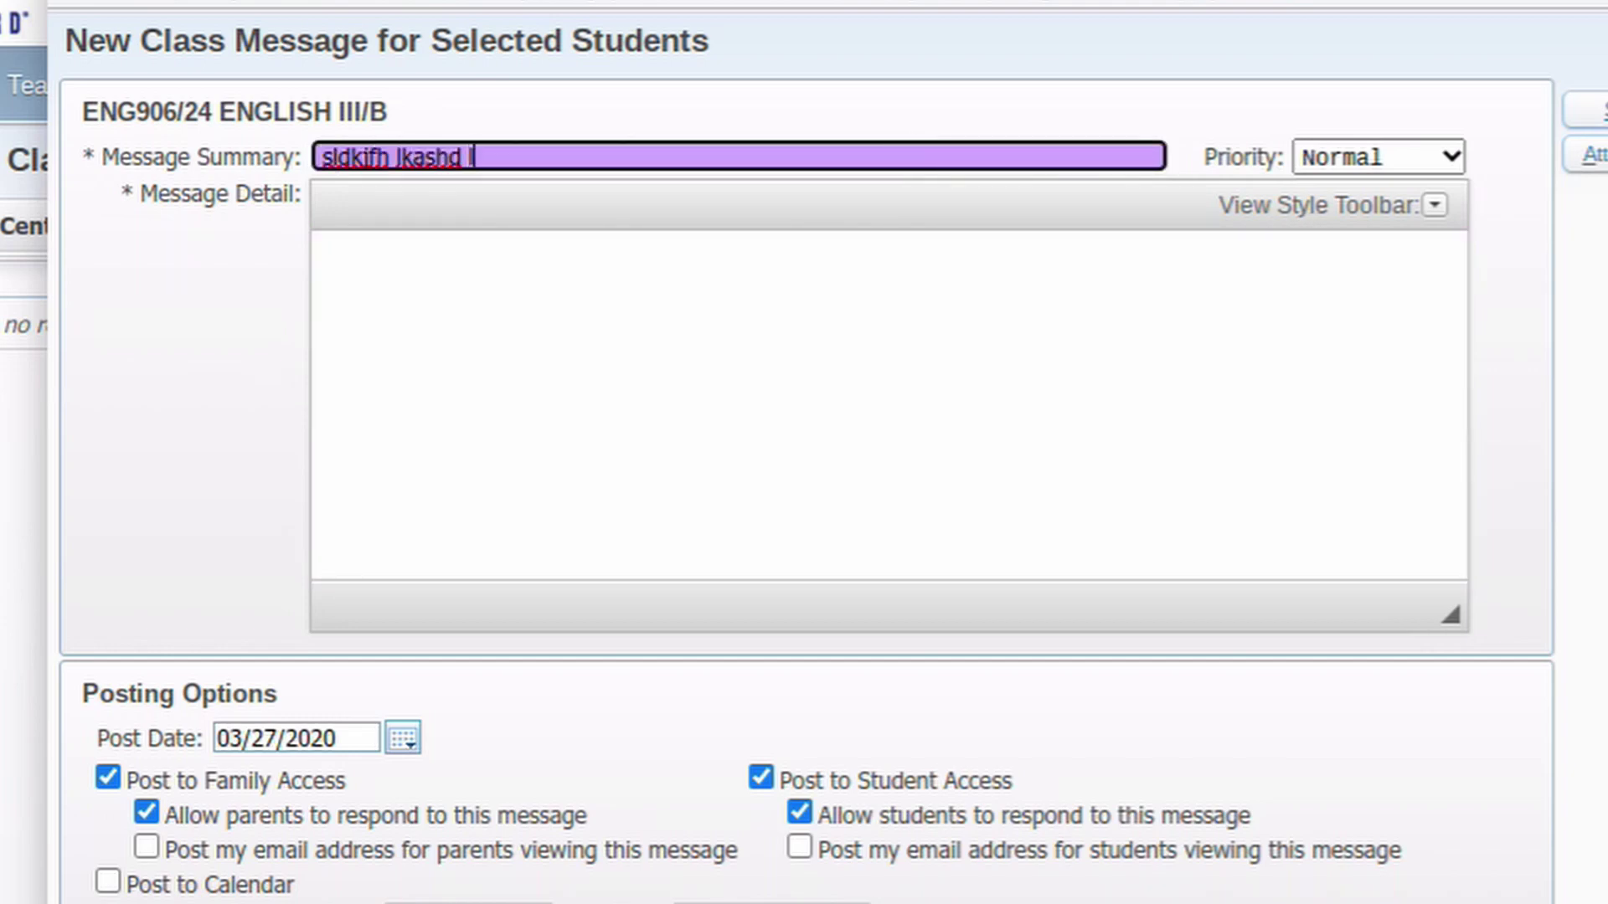
{"action": "type", "text": "kasjdhqlkasjdgh l"}
{"action": "left_click", "coordinate": [776, 359]}
{"action": "type", "text": ";"}
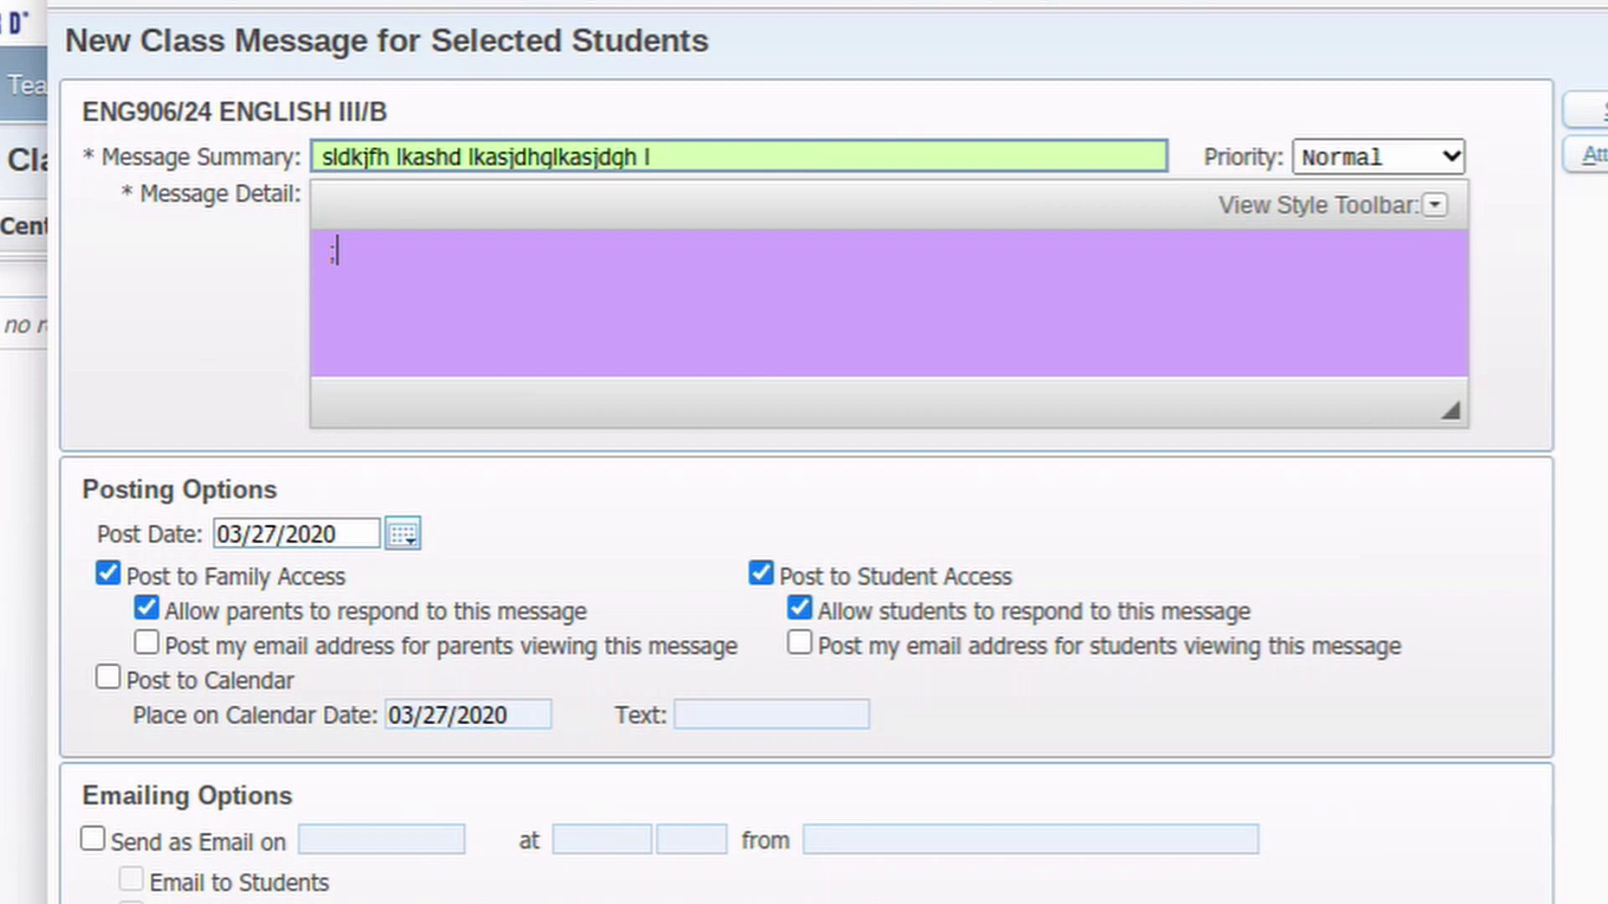
{"action": "type", "text": "lasjkd f;ljas;flkja;slkjd f;alskj df;lasdkjf ;laskjf ;aslkj"}
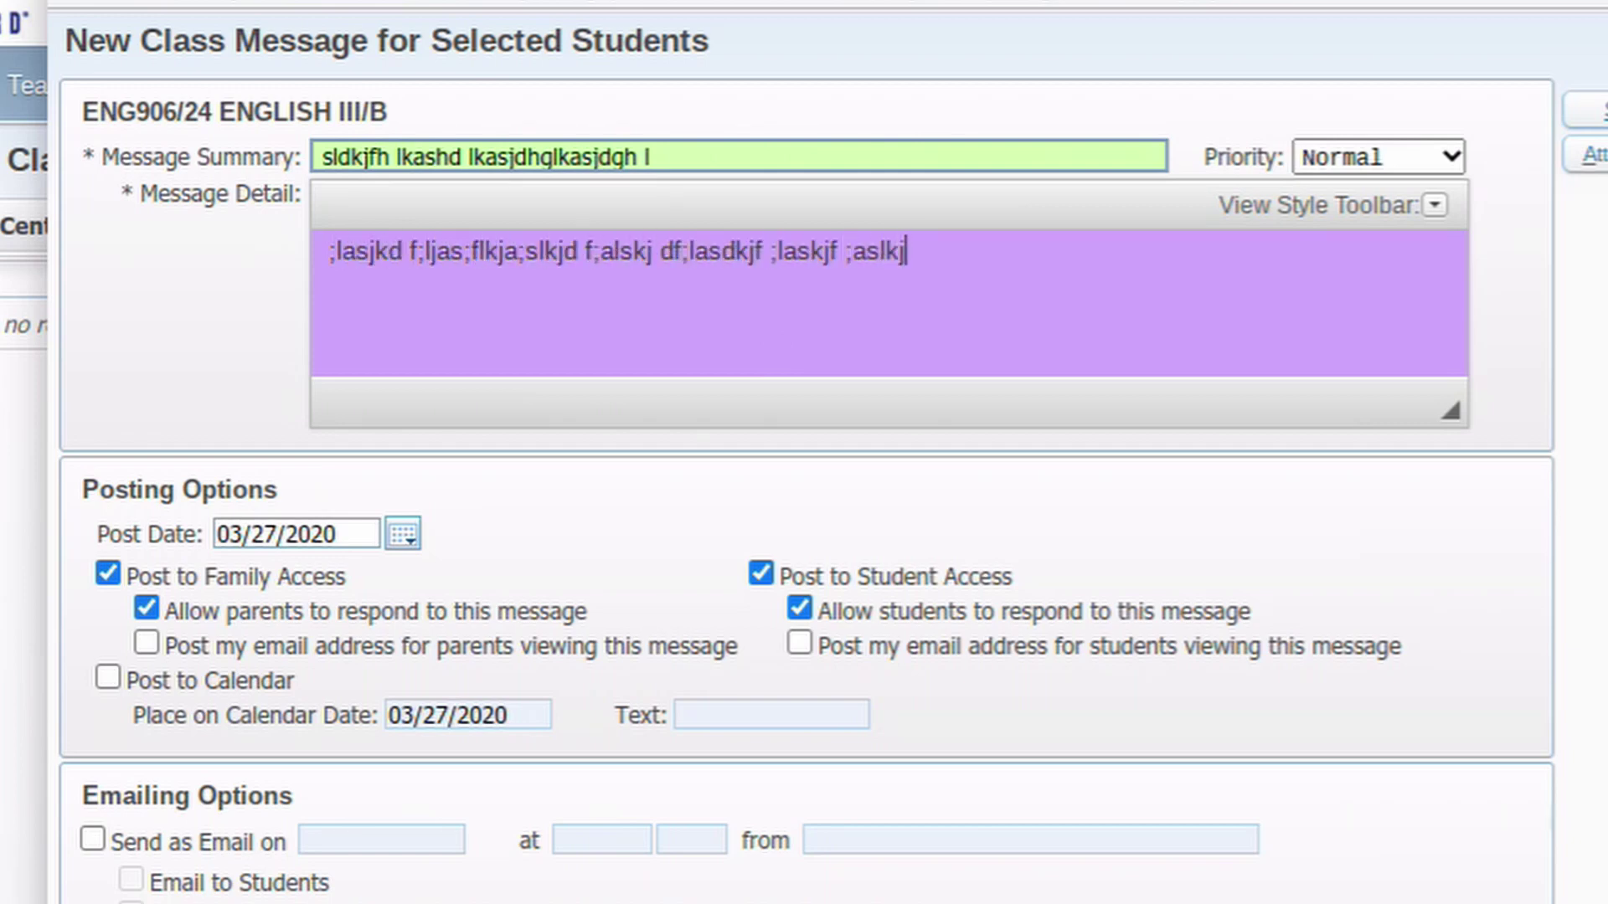
{"action": "type", "text": "f ;lsakjf"}
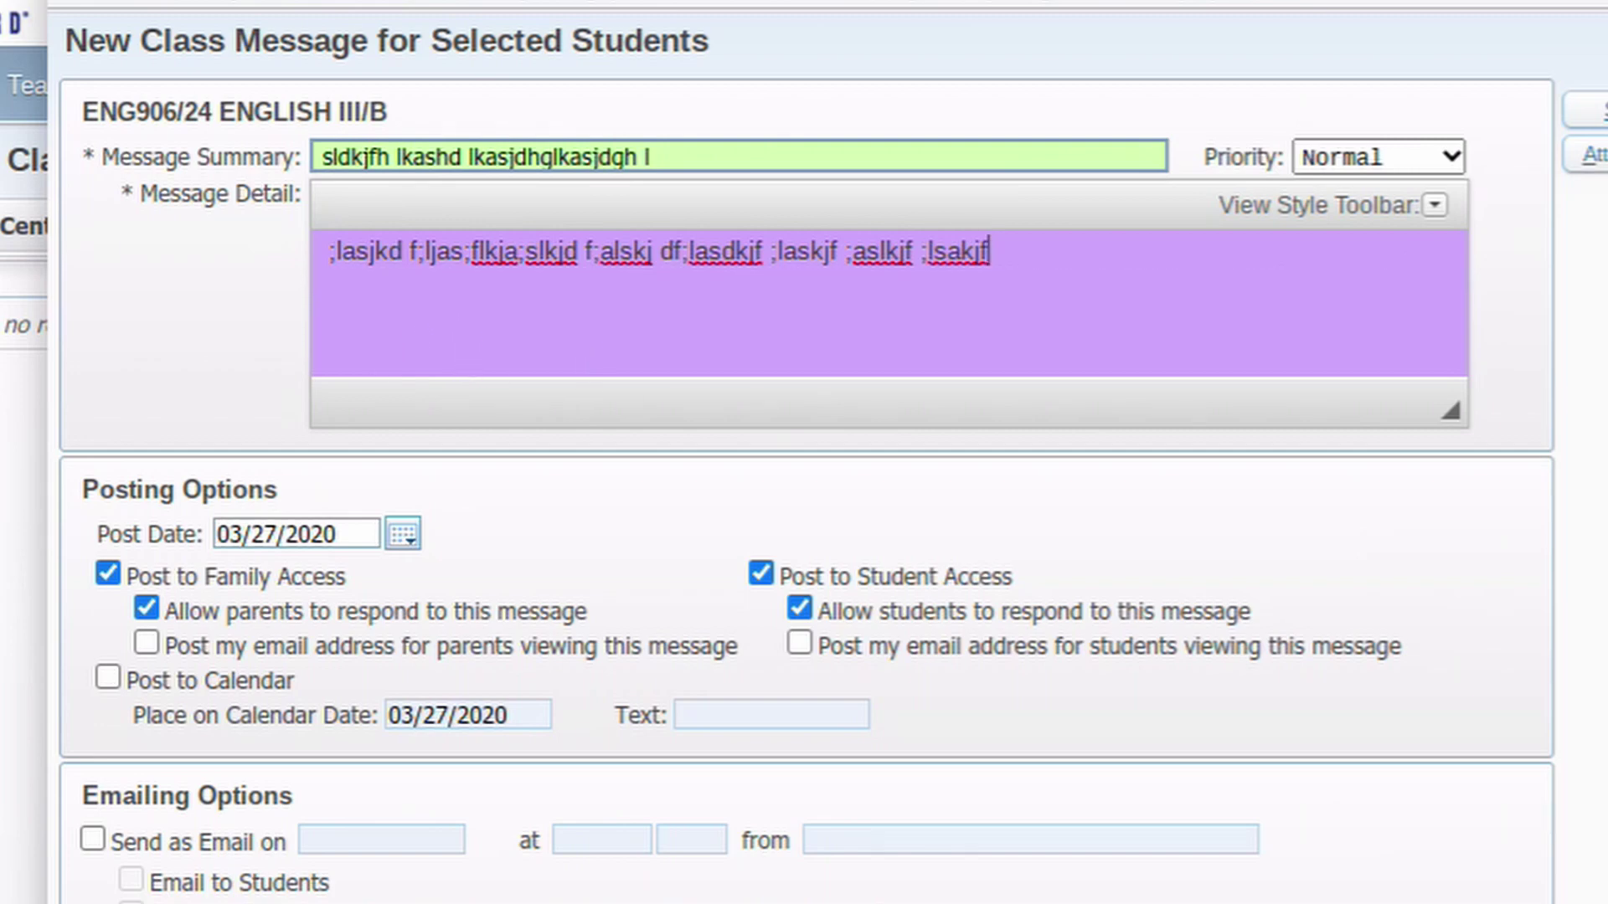
- Scroll down the message form toward the Posting Options
{"action": "scroll", "coordinate": [229, 424], "scroll_direction": "down", "scroll_amount": 2}
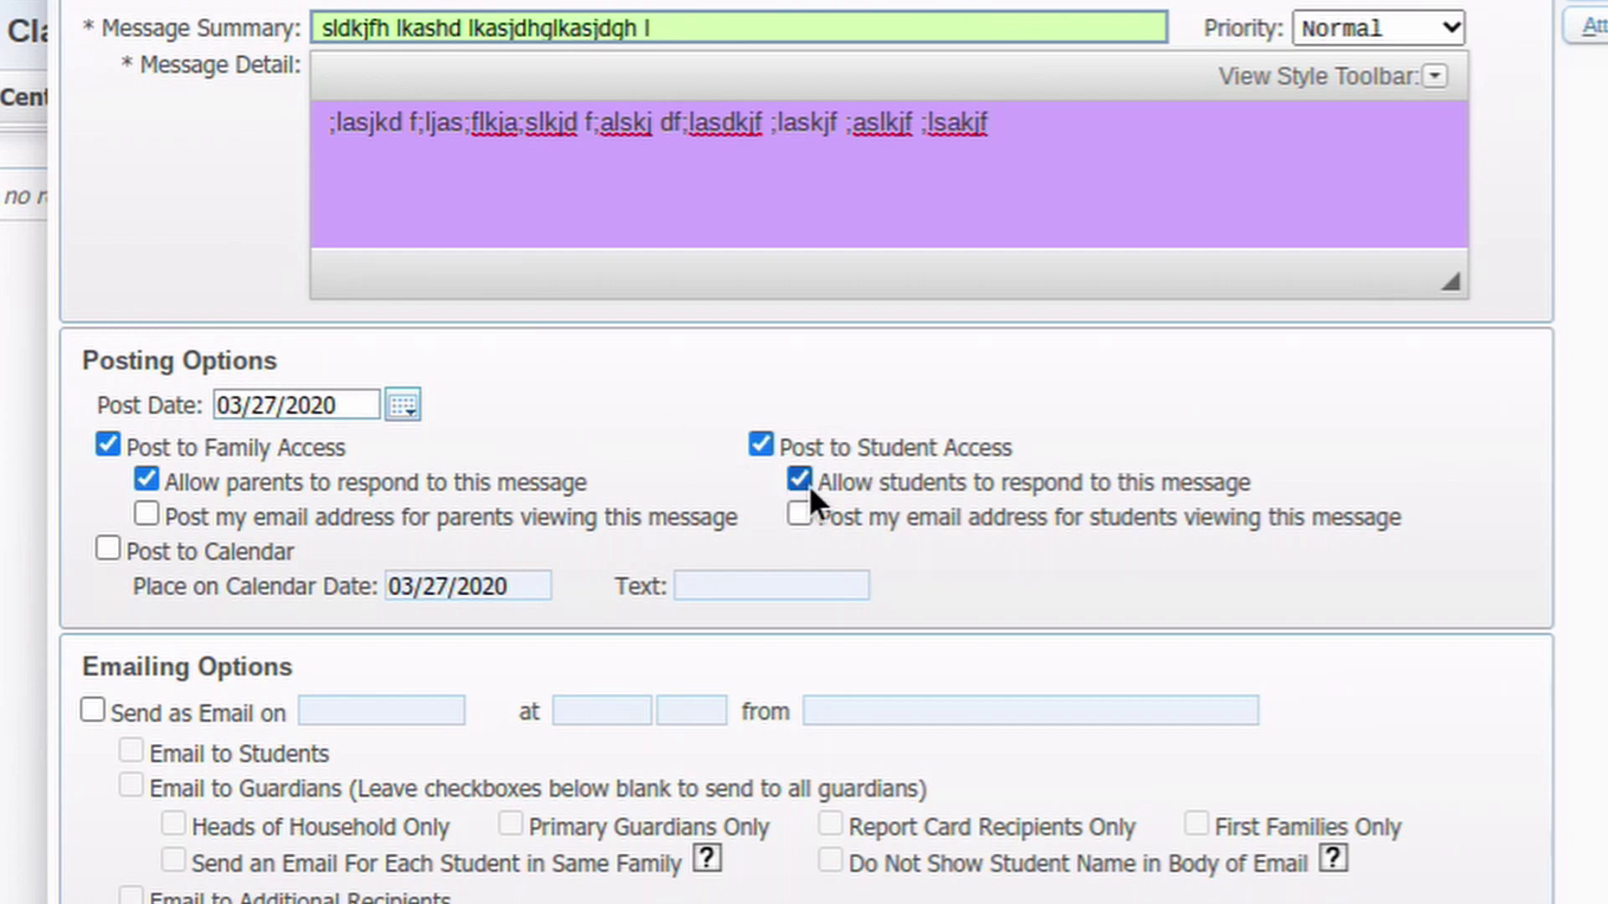
- Stop posting to Family and Student Access and turn on emailing, keeping send date 03/27/2020
{"action": "left_click", "coordinate": [109, 443]}
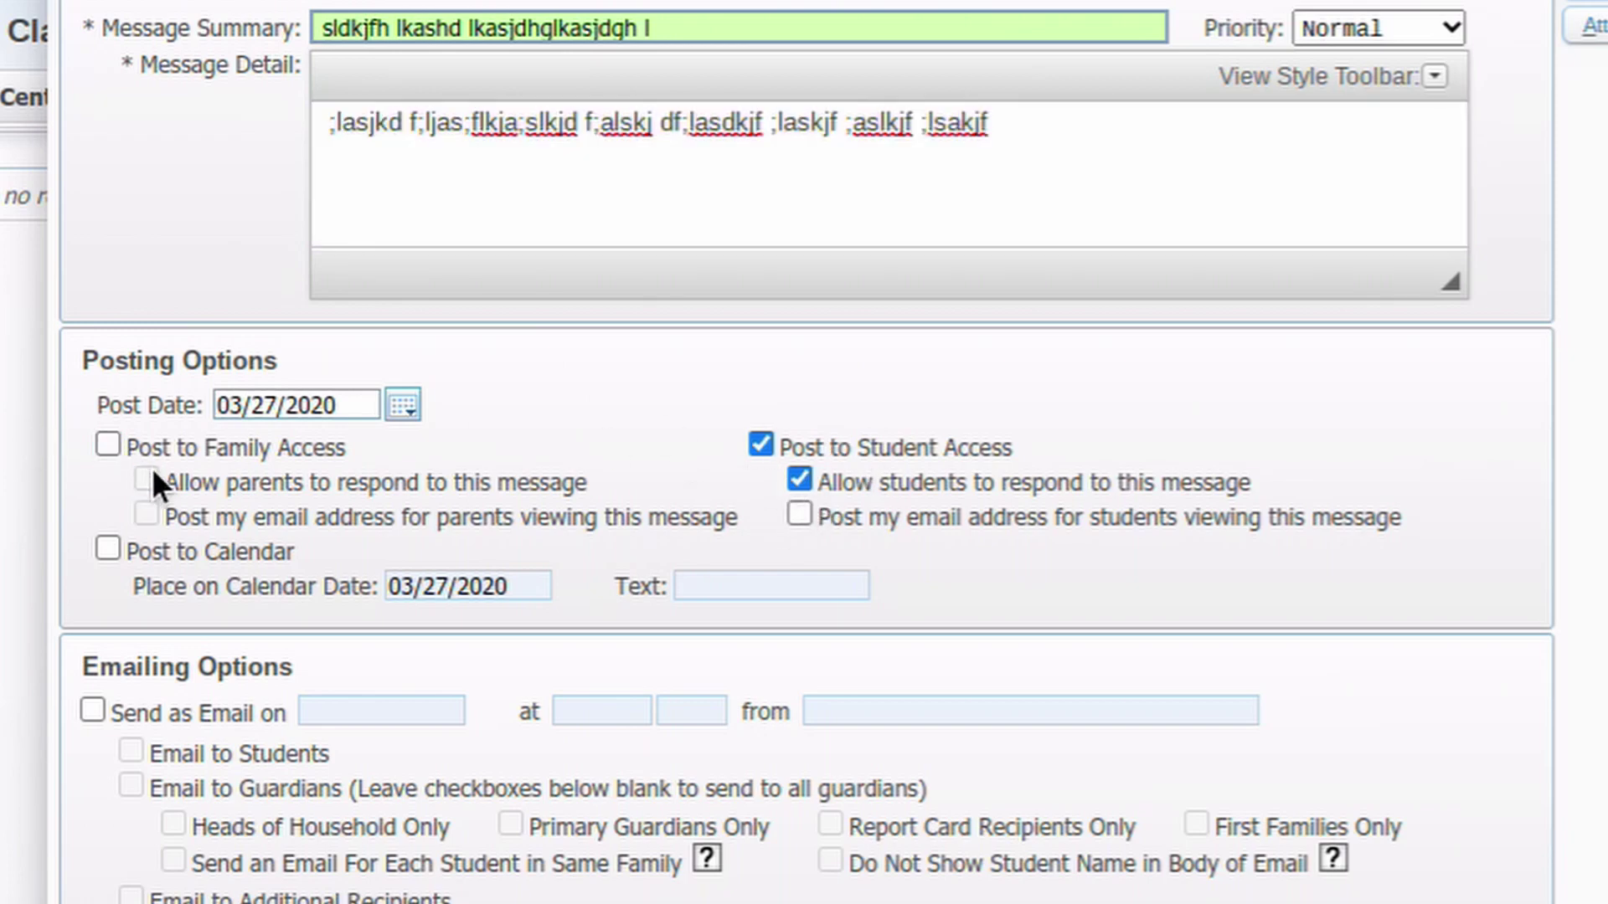
{"action": "scroll", "coordinate": [206, 530], "scroll_direction": "down", "scroll_amount": 2}
{"action": "scroll", "coordinate": [206, 530], "scroll_direction": "down", "scroll_amount": 2}
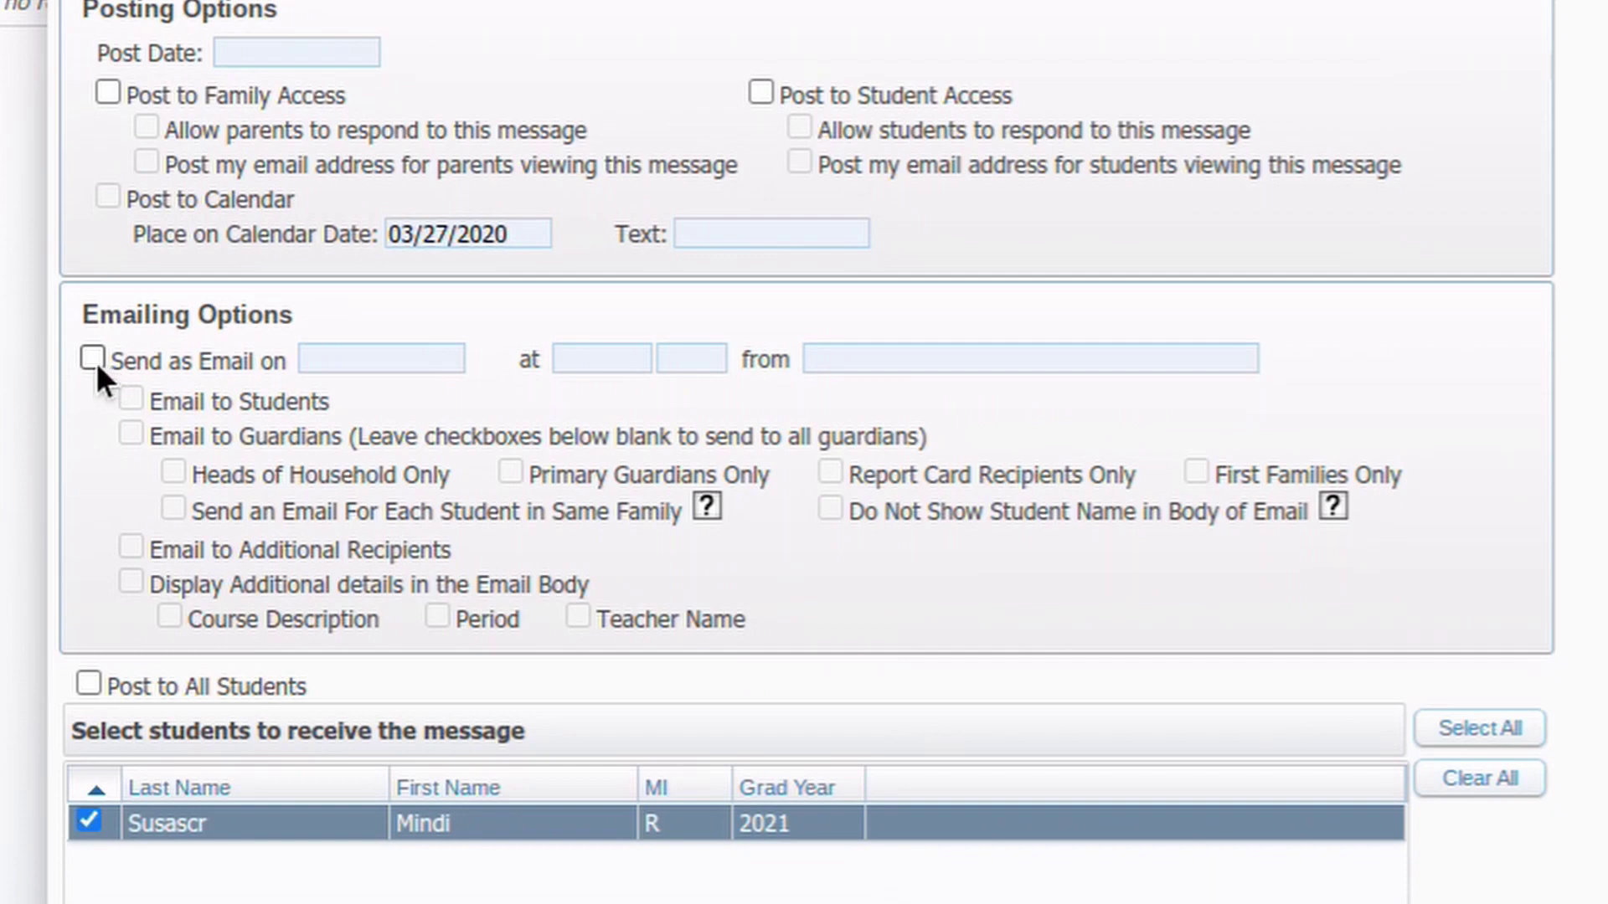
{"action": "left_click", "coordinate": [92, 358]}
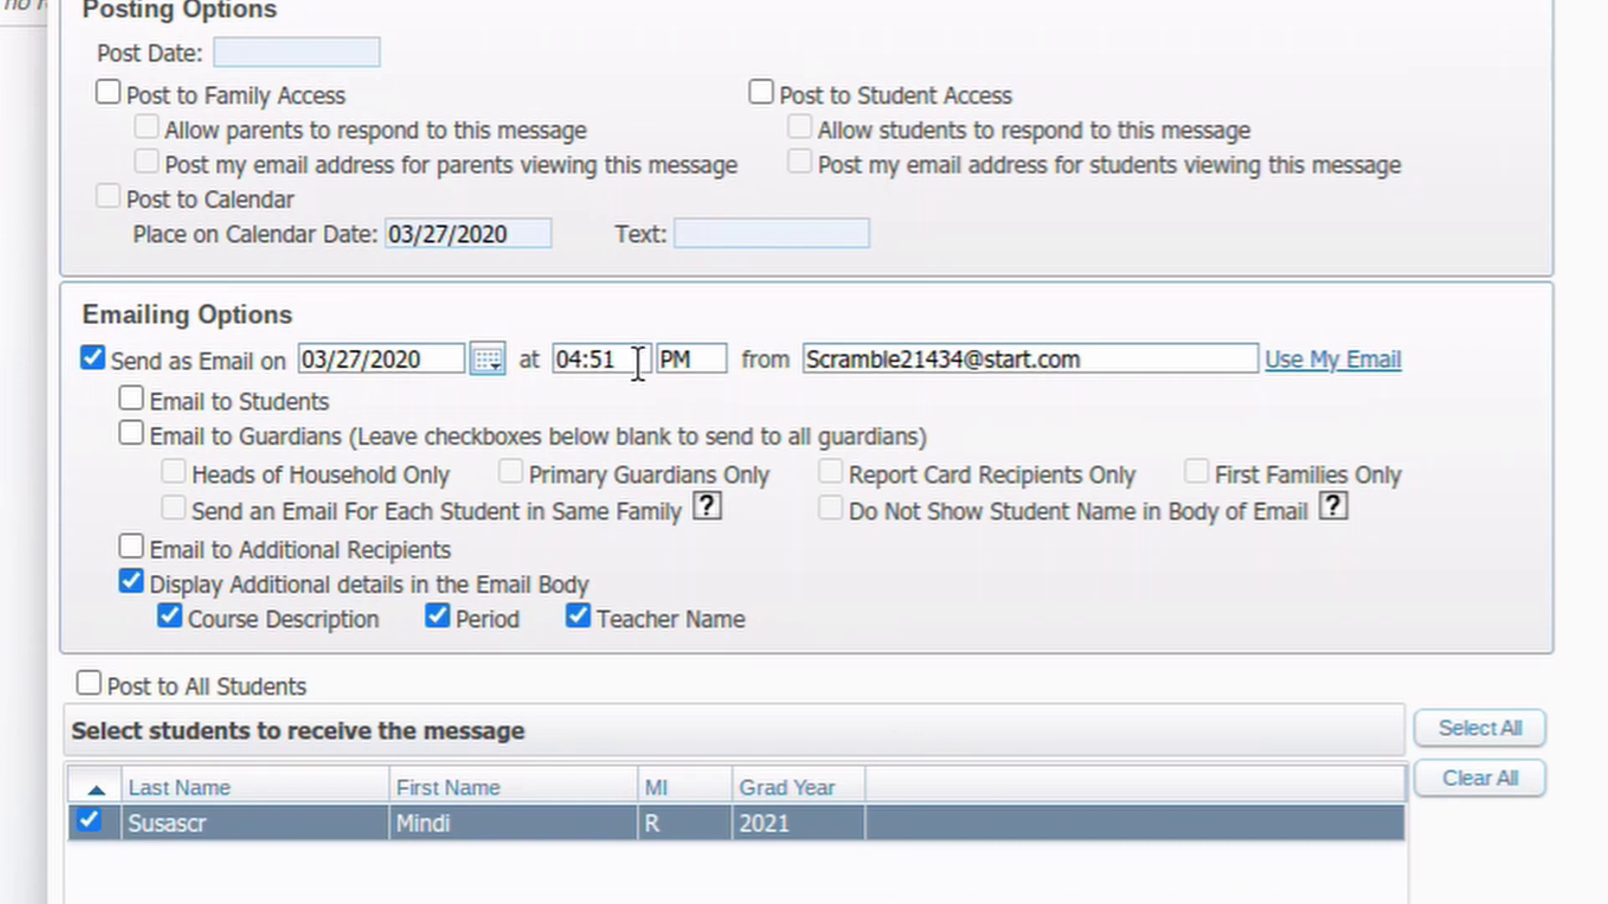
{"action": "left_click", "coordinate": [492, 365]}
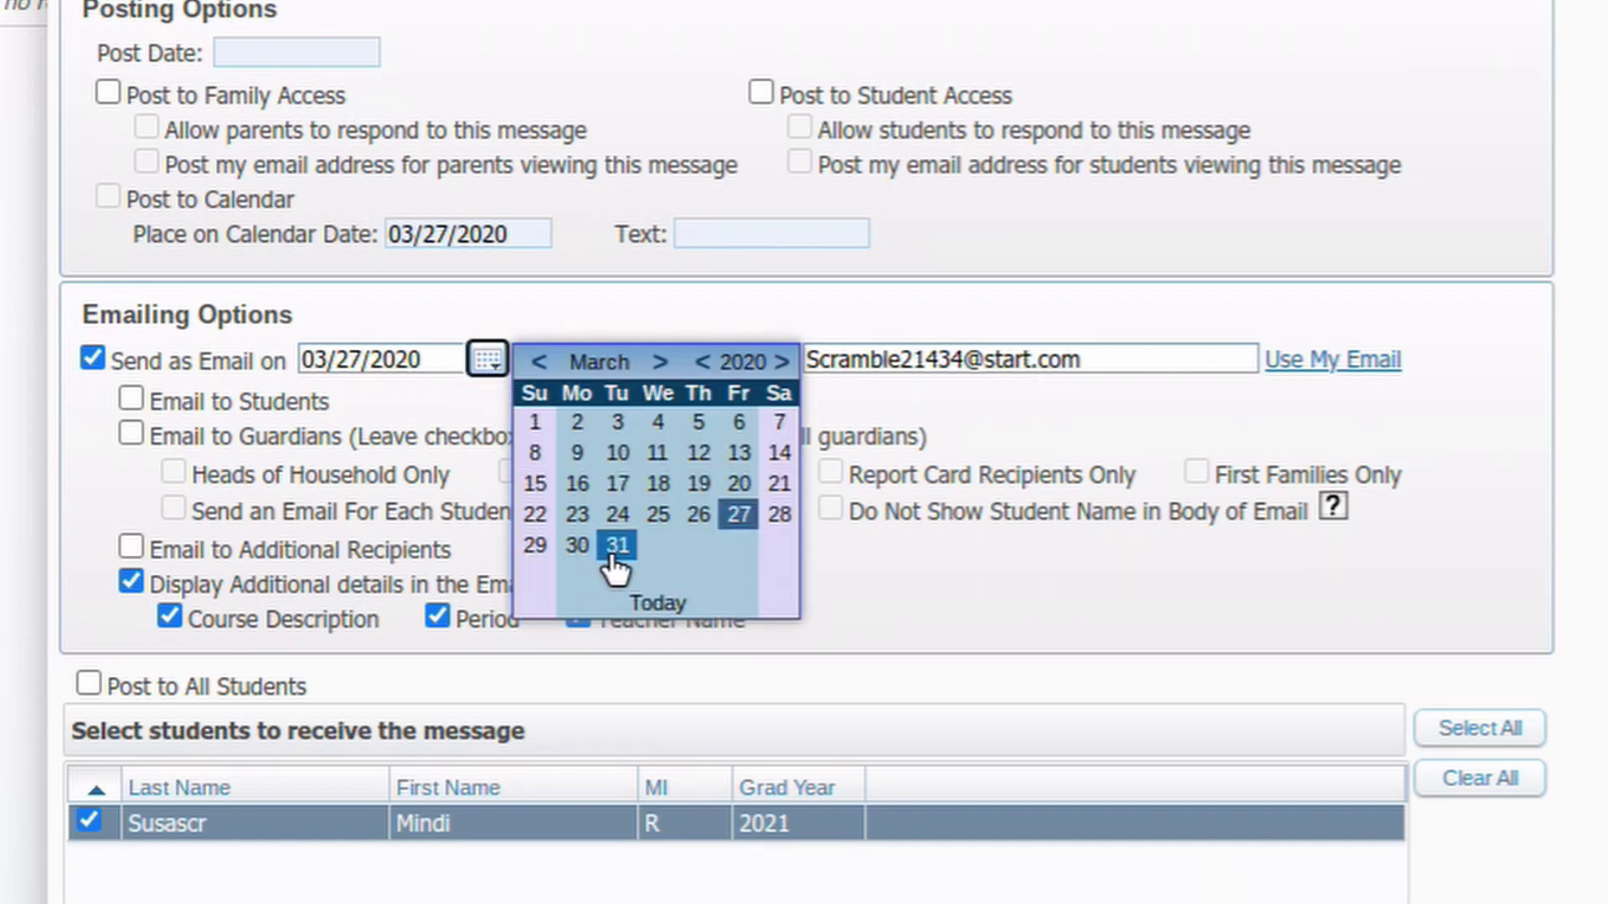
{"action": "left_click", "coordinate": [896, 316]}
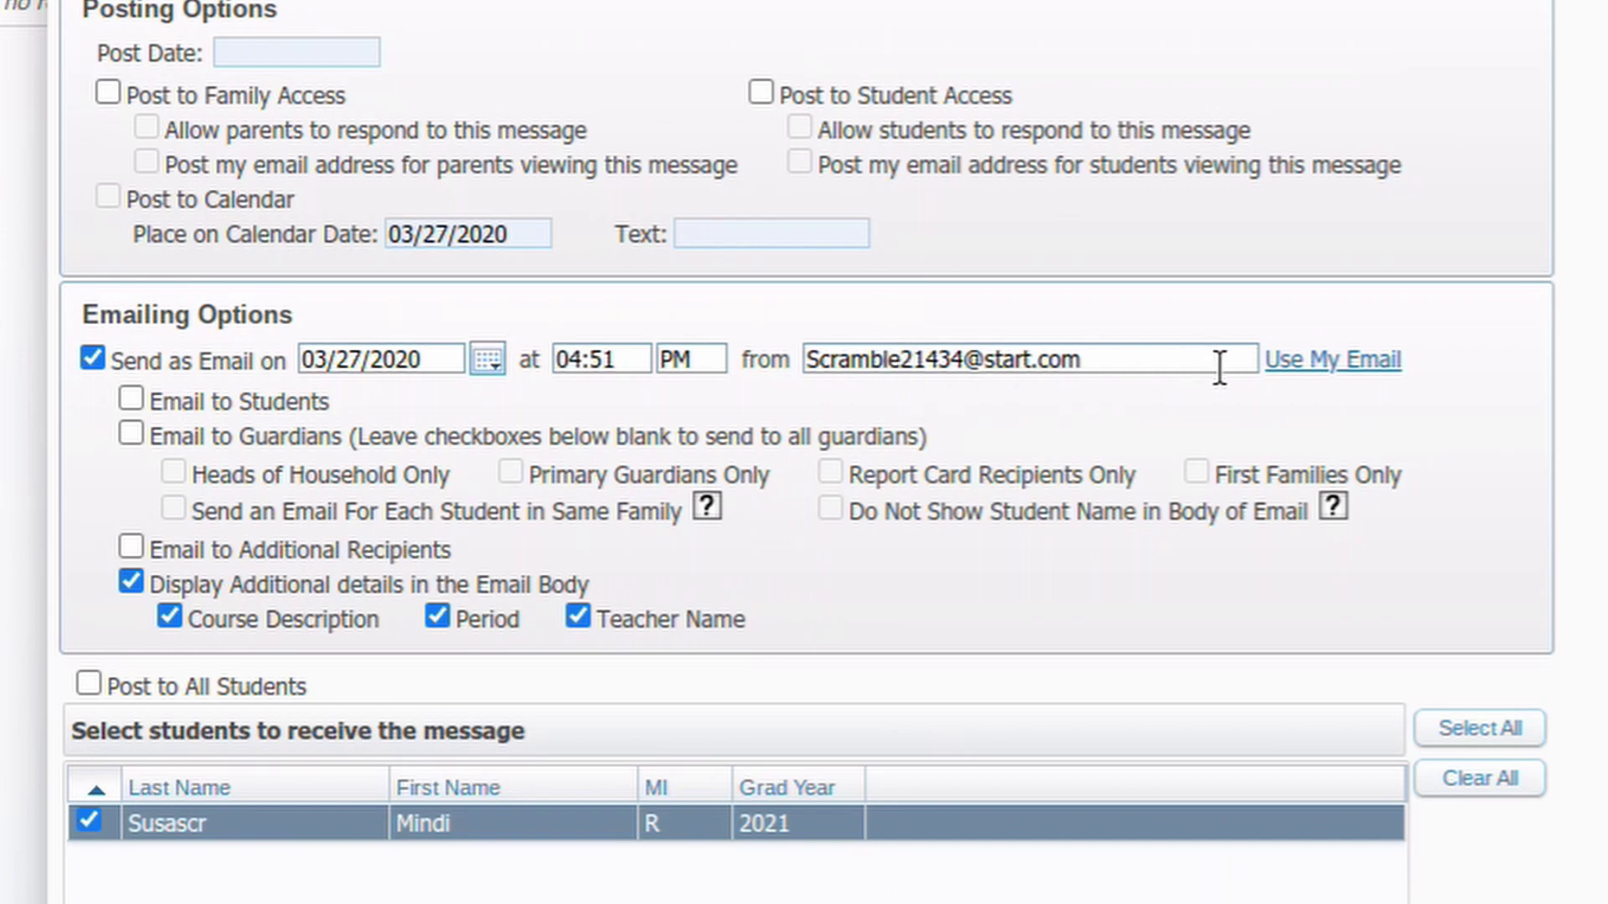
{"action": "left_click_drag", "start_coordinate": [1175, 363], "coordinate": [811, 366]}
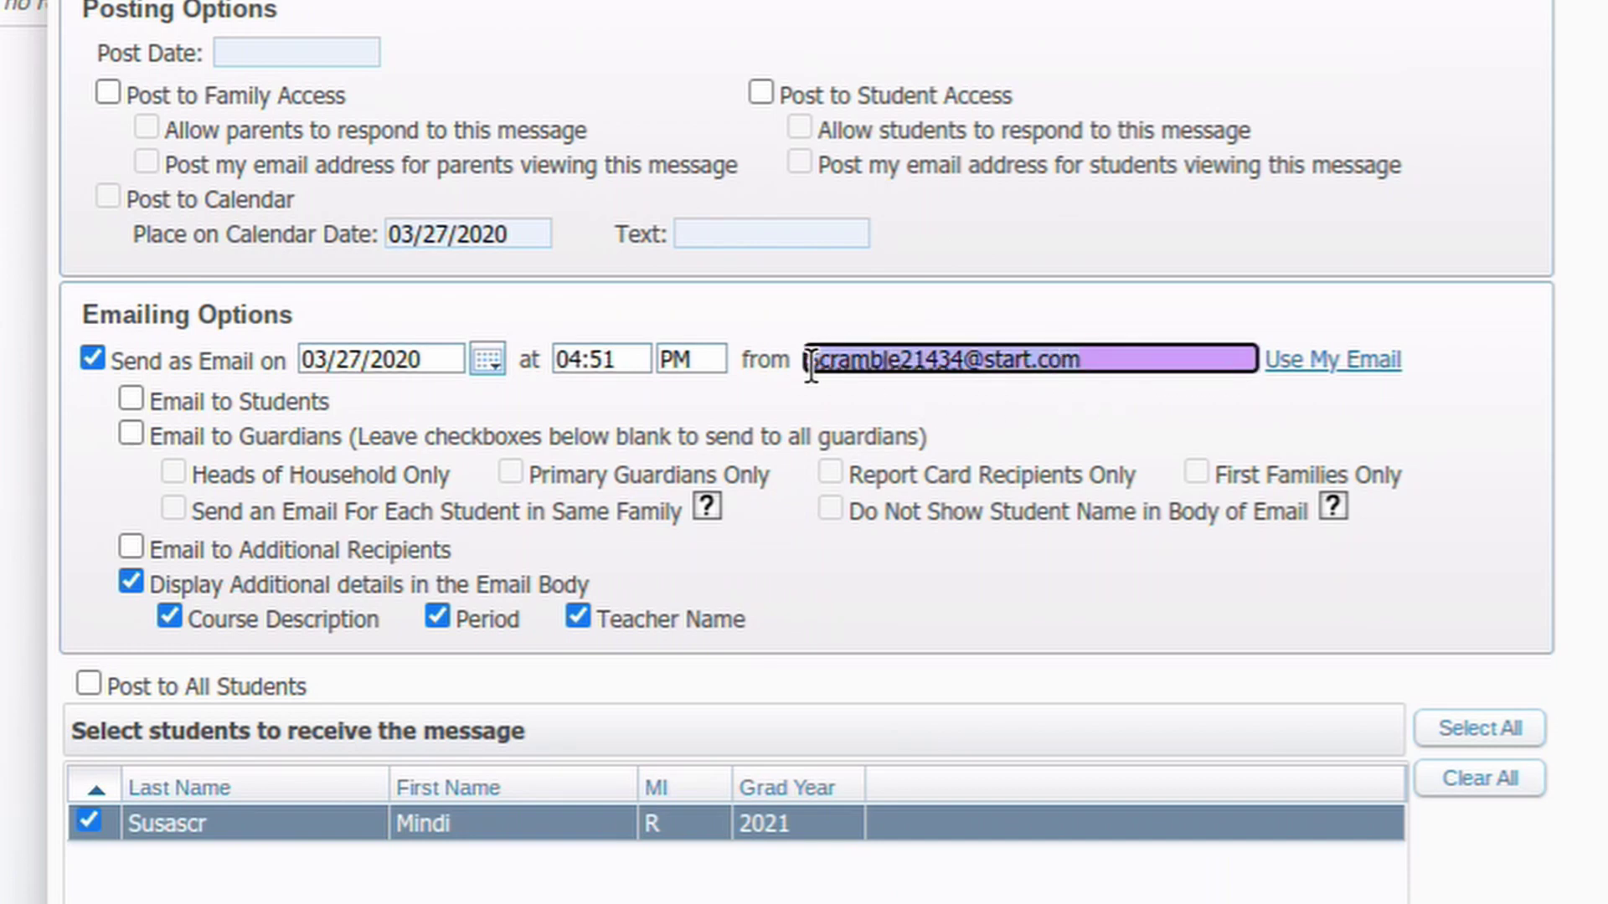
{"action": "left_click", "coordinate": [811, 368]}
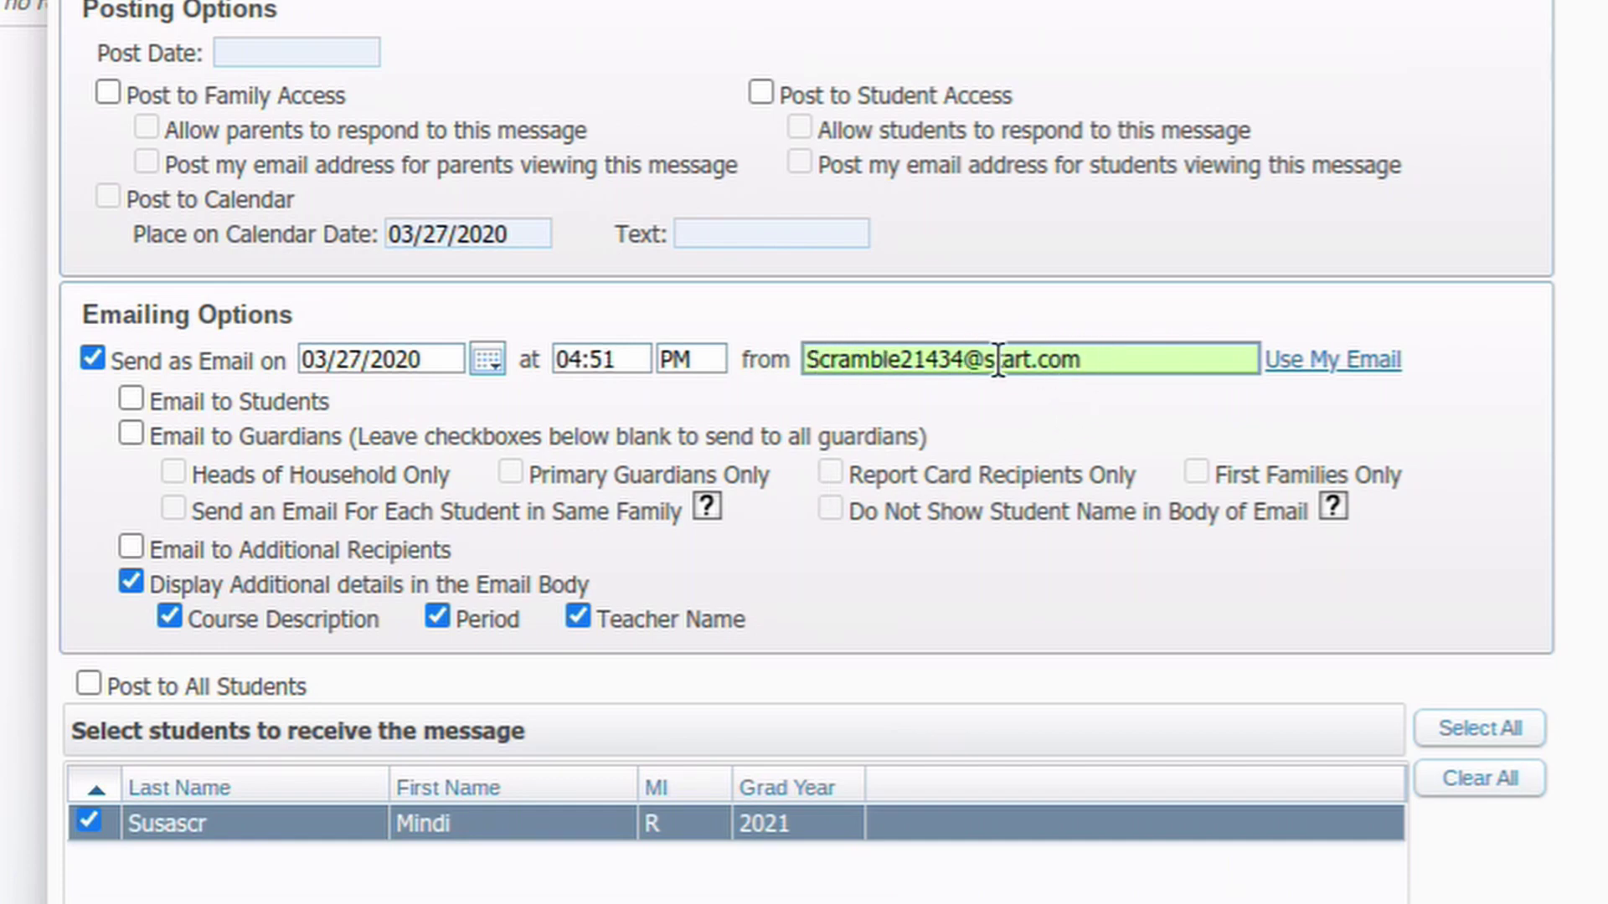
- Email the message to students and guardians, leaving out the course description
{"action": "left_click", "coordinate": [127, 400]}
{"action": "left_click", "coordinate": [132, 427]}
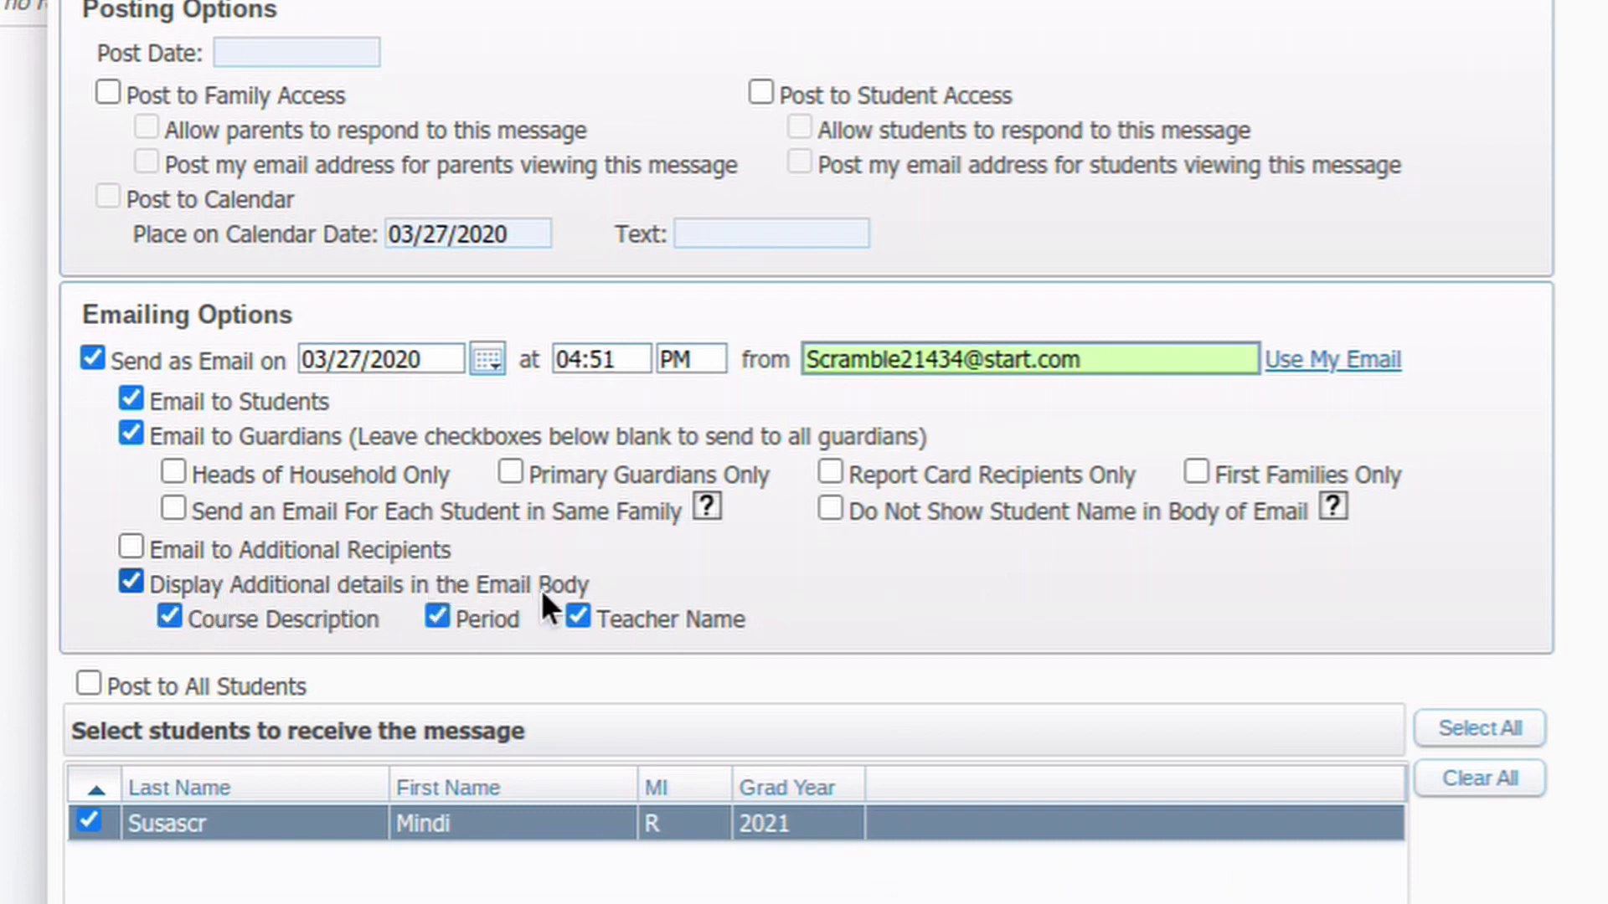
{"action": "left_click", "coordinate": [168, 617]}
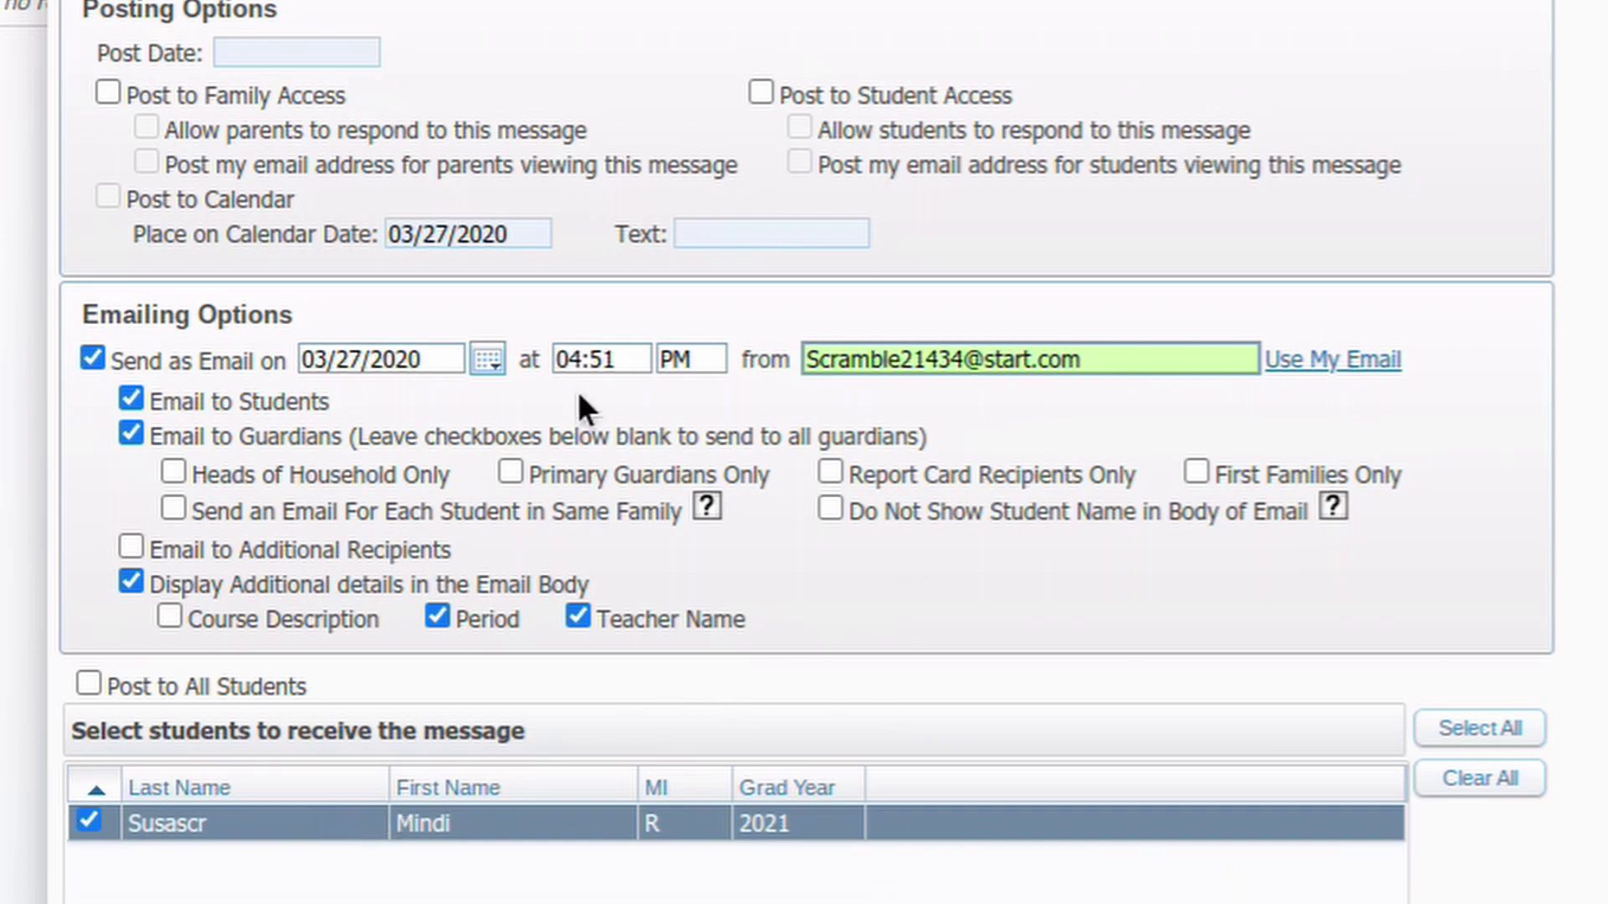
{"action": "scroll", "coordinate": [552, 475], "scroll_direction": "up", "scroll_amount": 5}
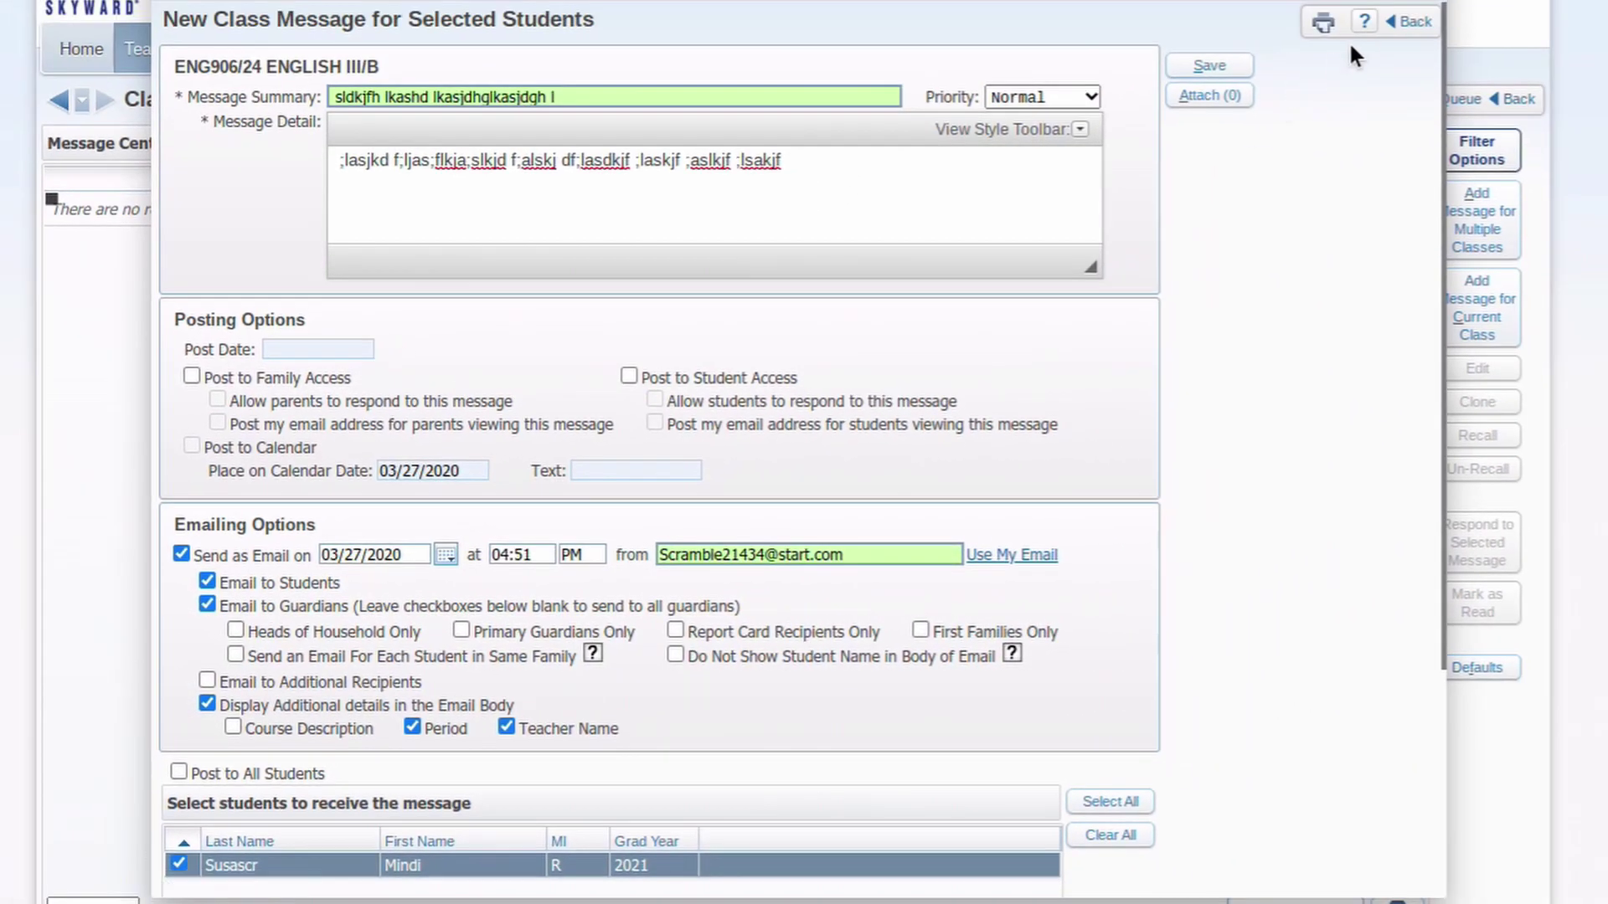
- Leave the ENGLISH III/B message form, choosing Close Without Saving
{"action": "left_click", "coordinate": [1398, 23]}
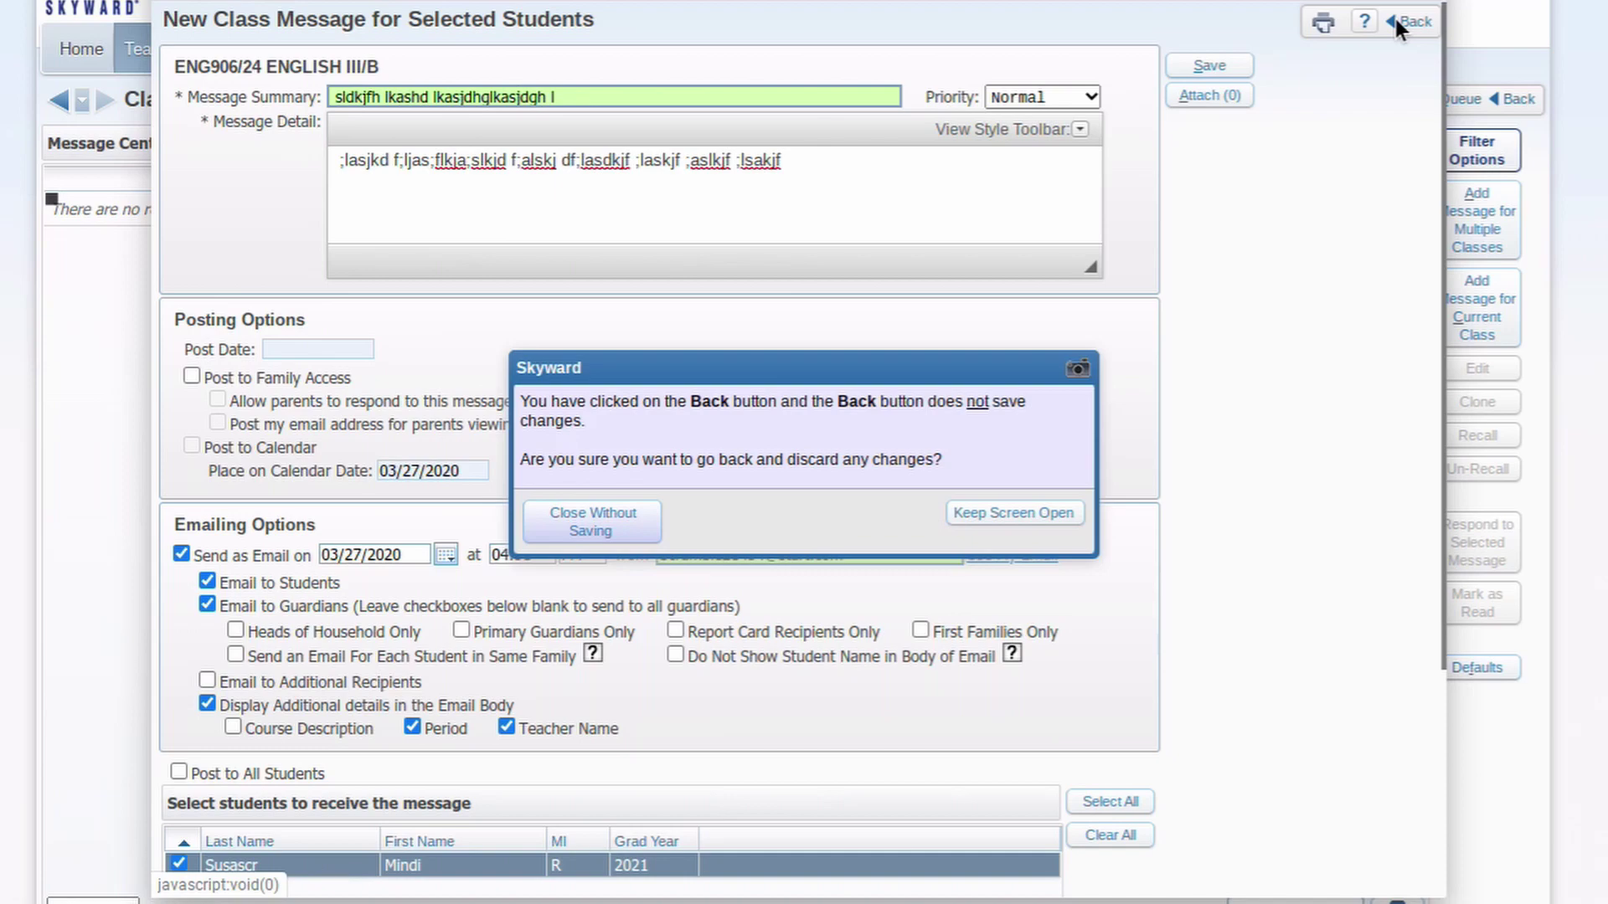
{"action": "left_click", "coordinate": [586, 528]}
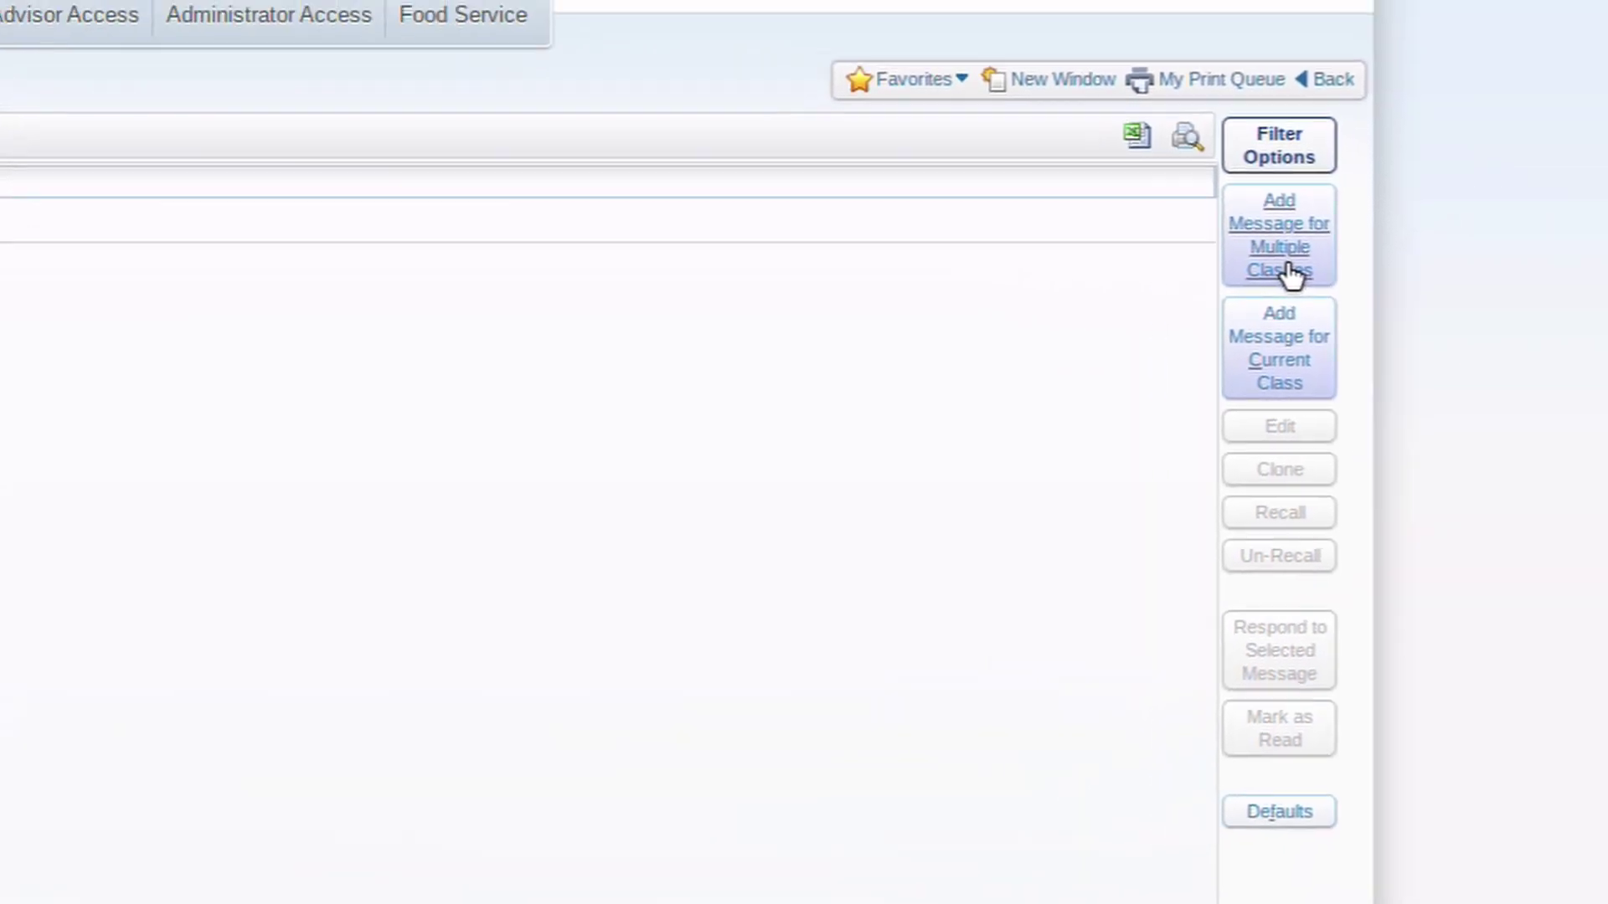
- Start a multiple-class message, tick MAT905, SOC902, OCC912 and HFL114, then close the form
{"action": "left_click", "coordinate": [1512, 299]}
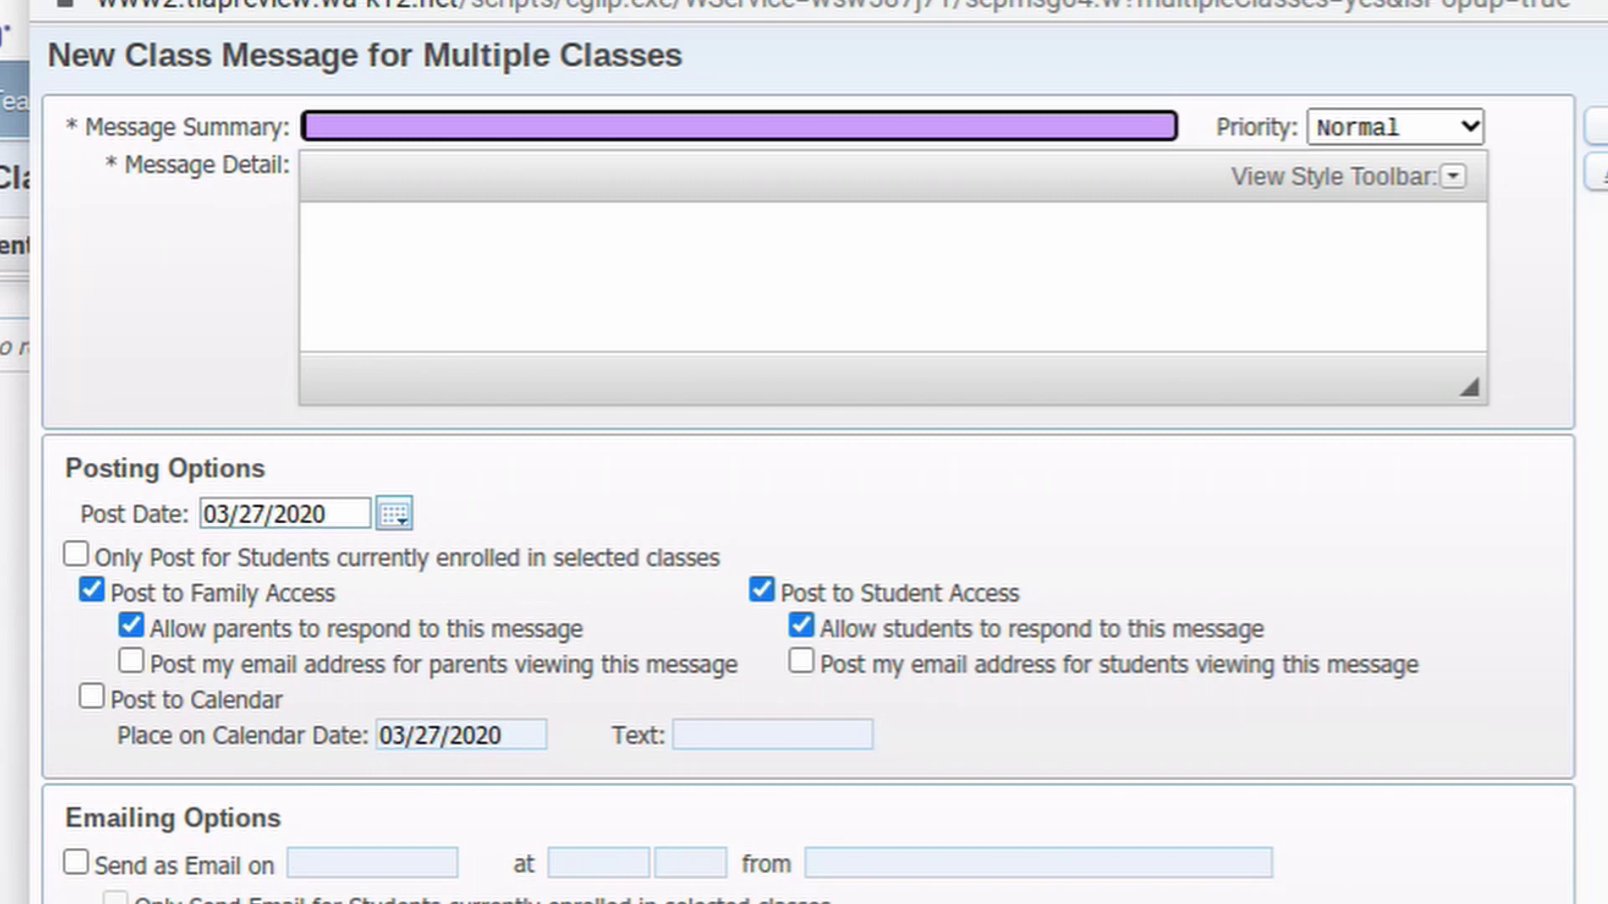
{"action": "scroll", "coordinate": [1095, 335], "scroll_direction": "down", "scroll_amount": 1}
{"action": "scroll", "coordinate": [804, 452], "scroll_direction": "down", "scroll_amount": 8}
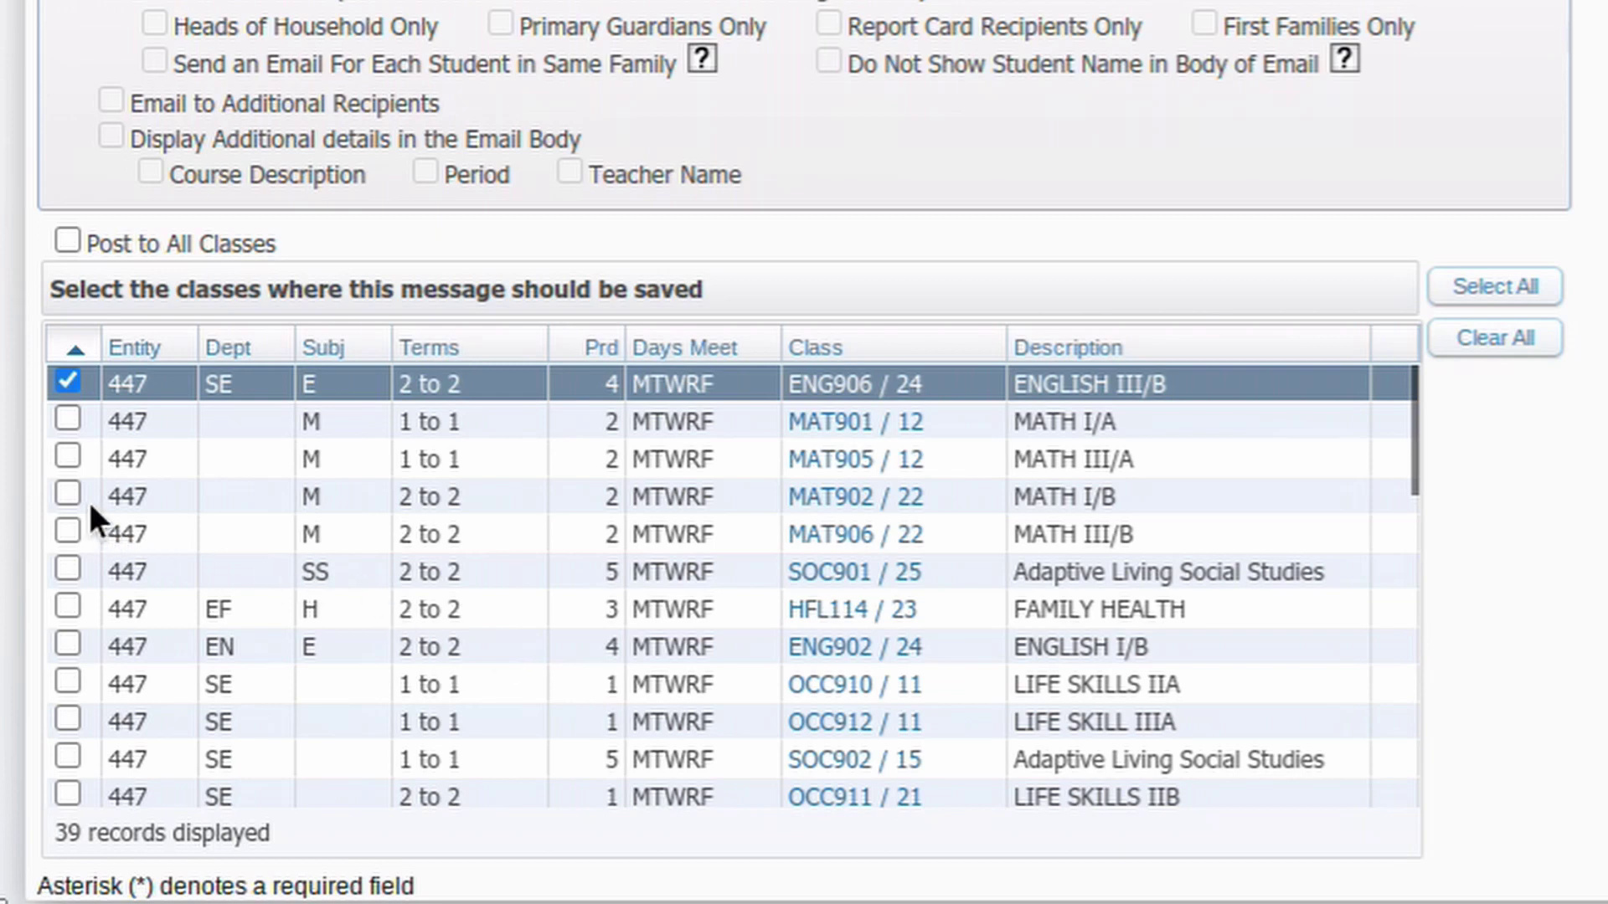
{"action": "left_click", "coordinate": [68, 456]}
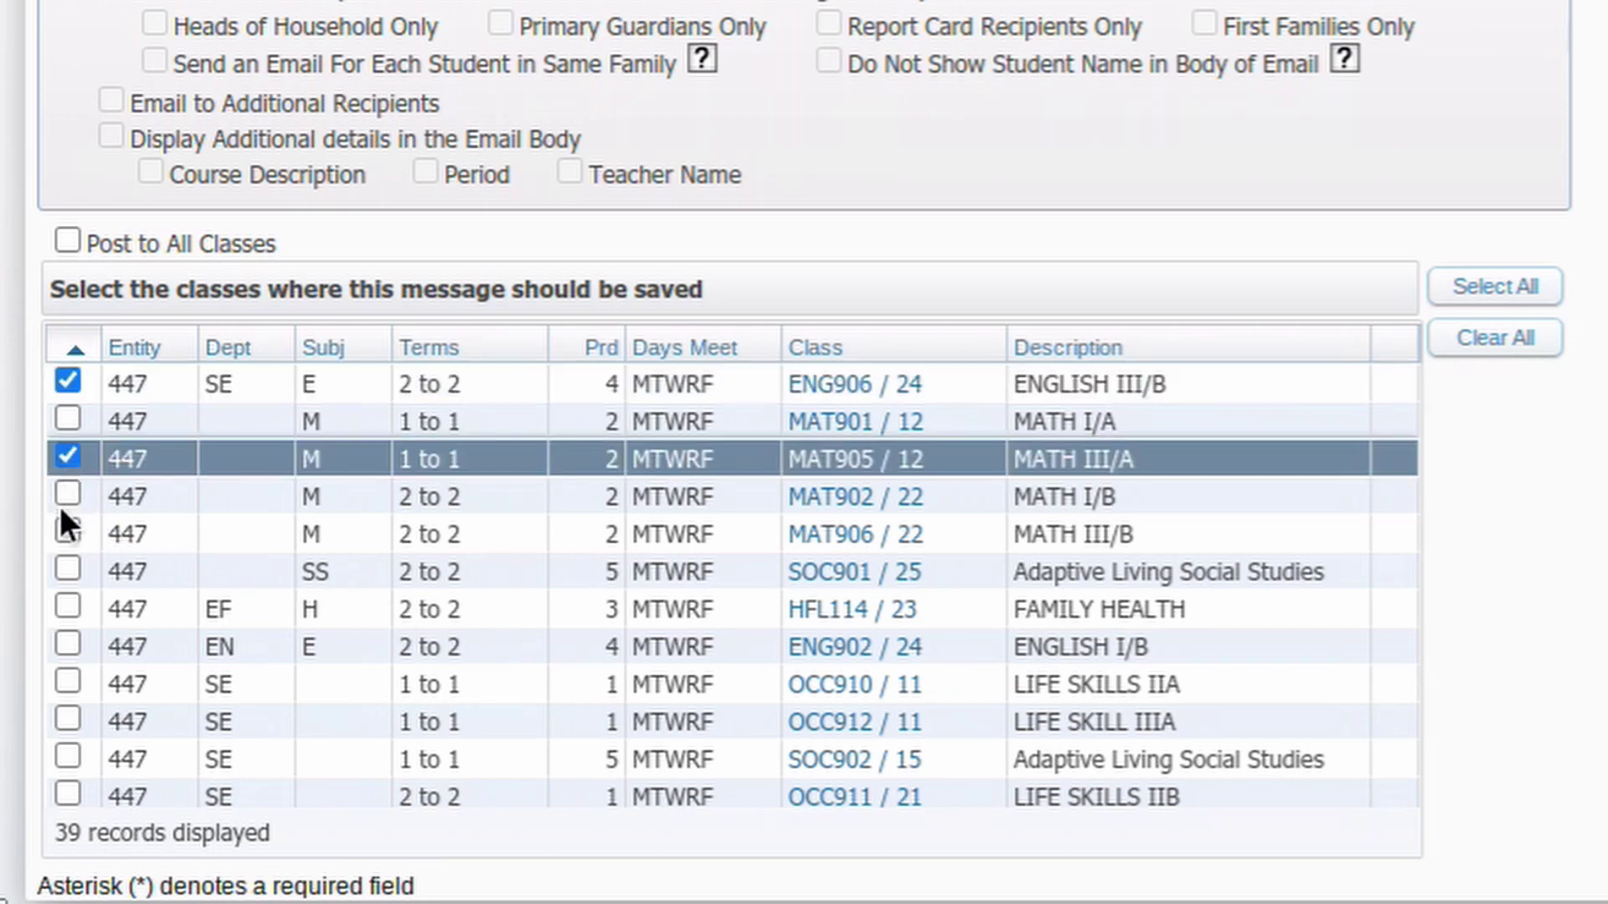
{"action": "left_click", "coordinate": [68, 757]}
{"action": "left_click", "coordinate": [72, 713]}
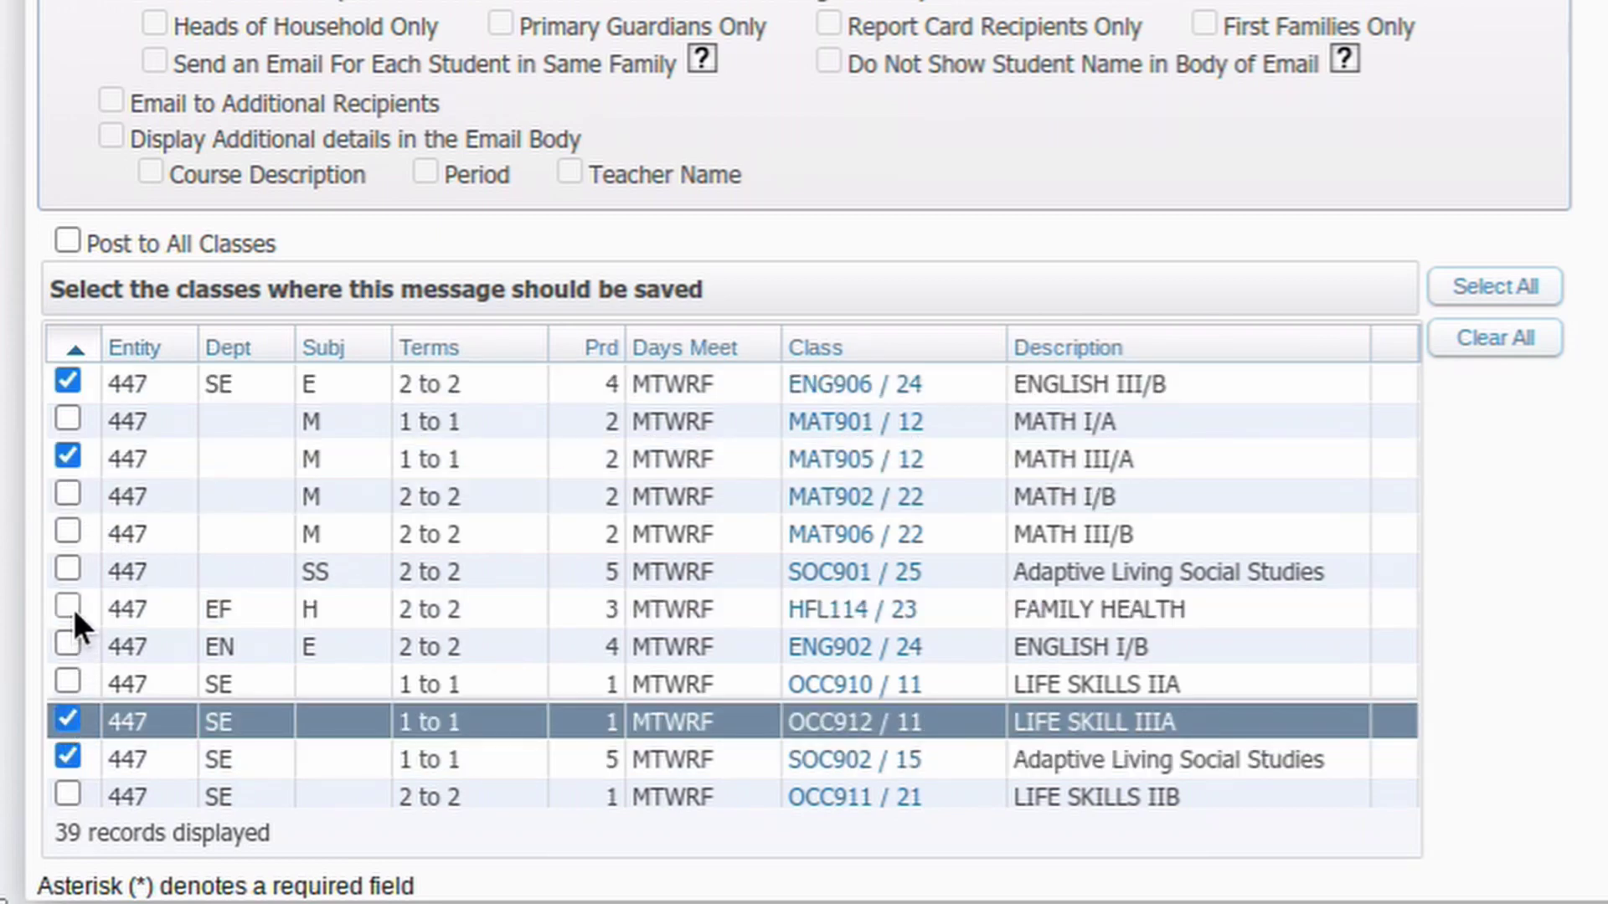
{"action": "left_click", "coordinate": [71, 606]}
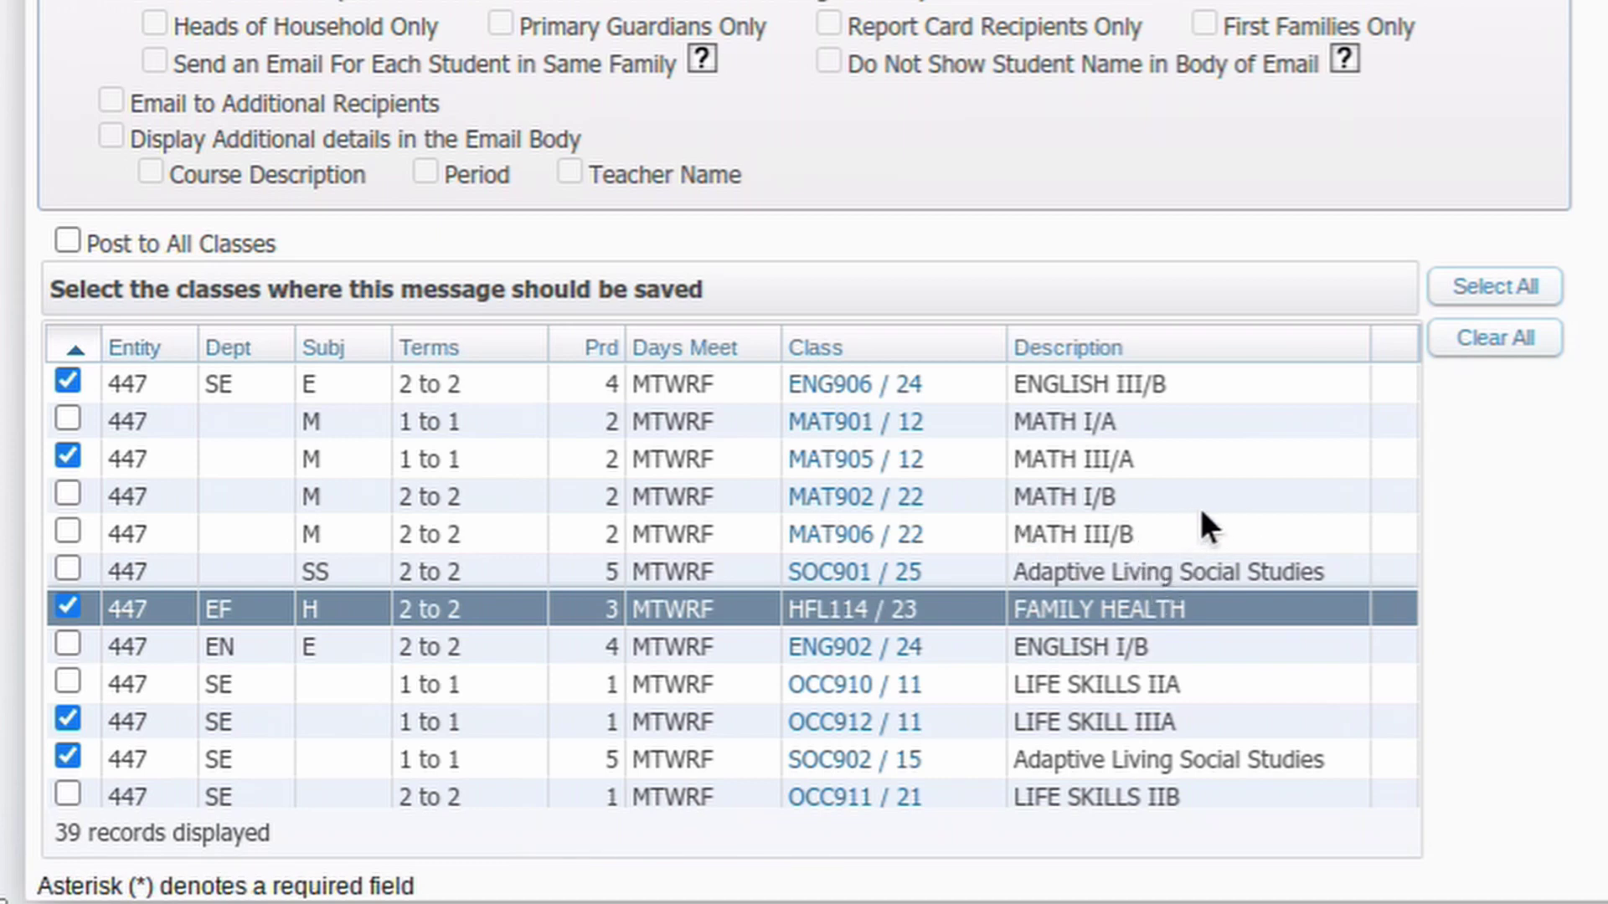
{"action": "left_click", "coordinate": [1178, 447]}
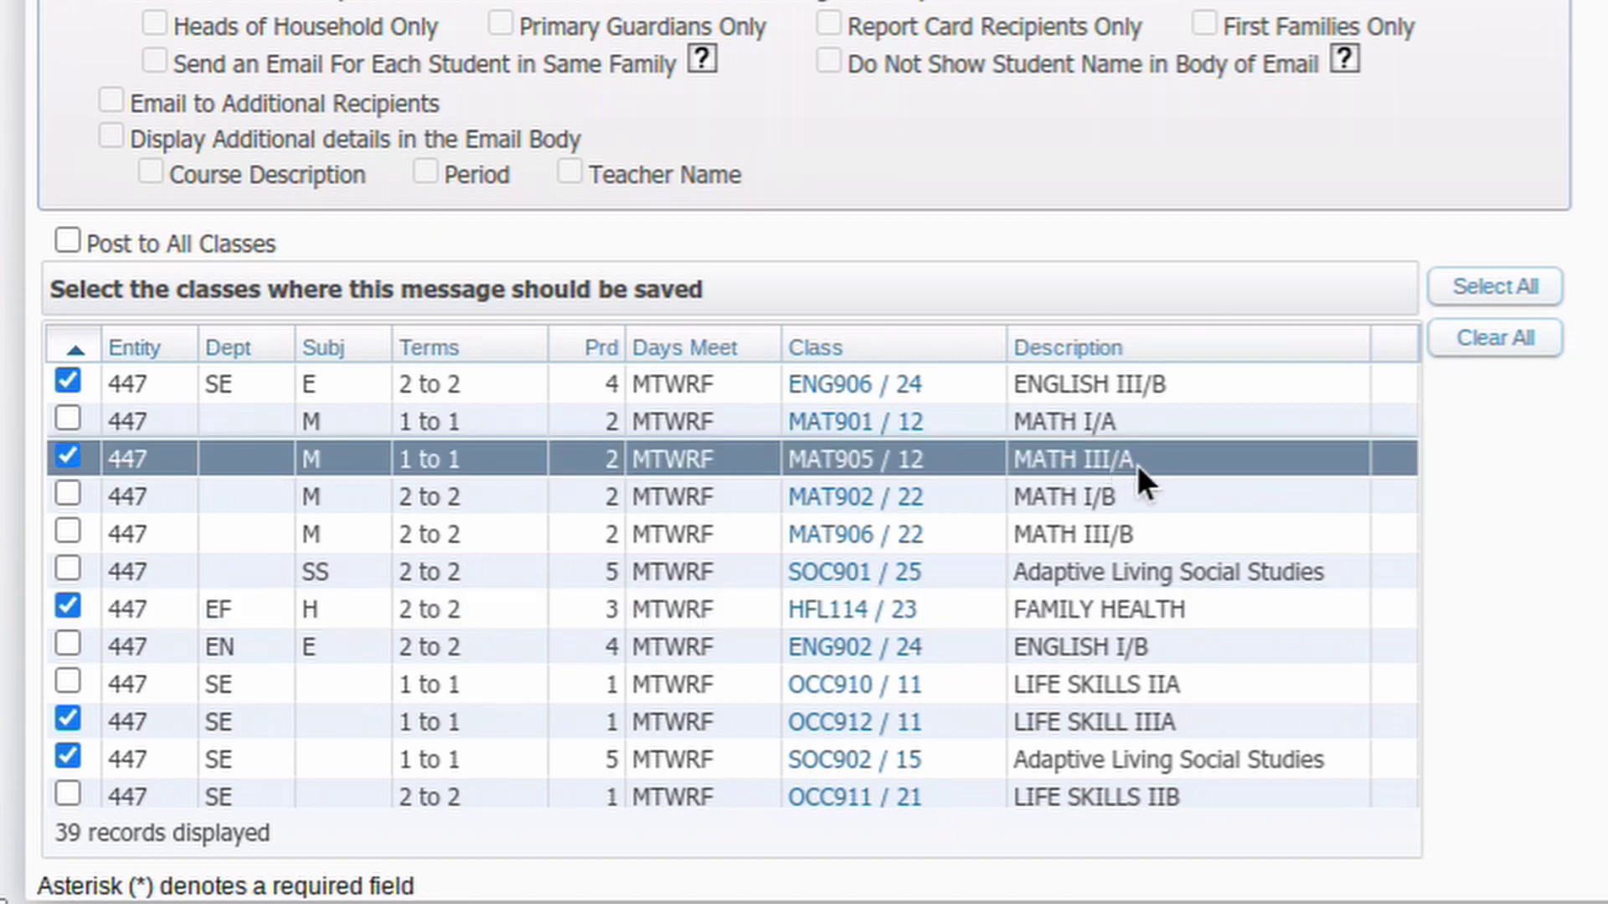
{"action": "left_click", "coordinate": [1141, 534]}
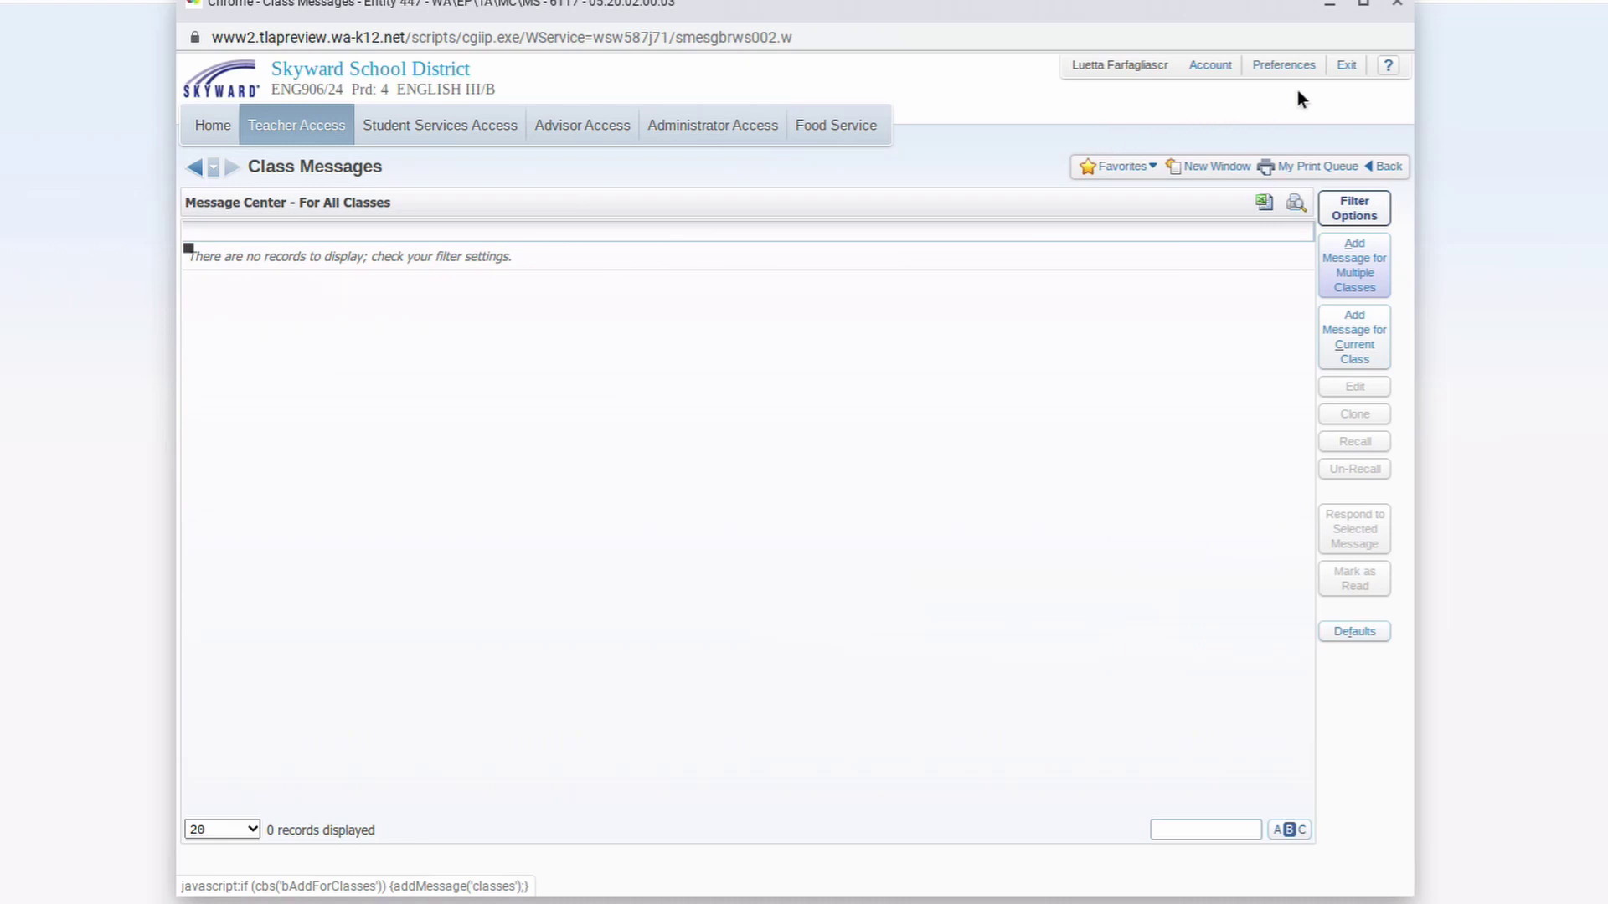
- Return Home, open the MAT902 MATH I/B gradebook, and go to its Message Center
{"action": "left_click", "coordinate": [201, 125]}
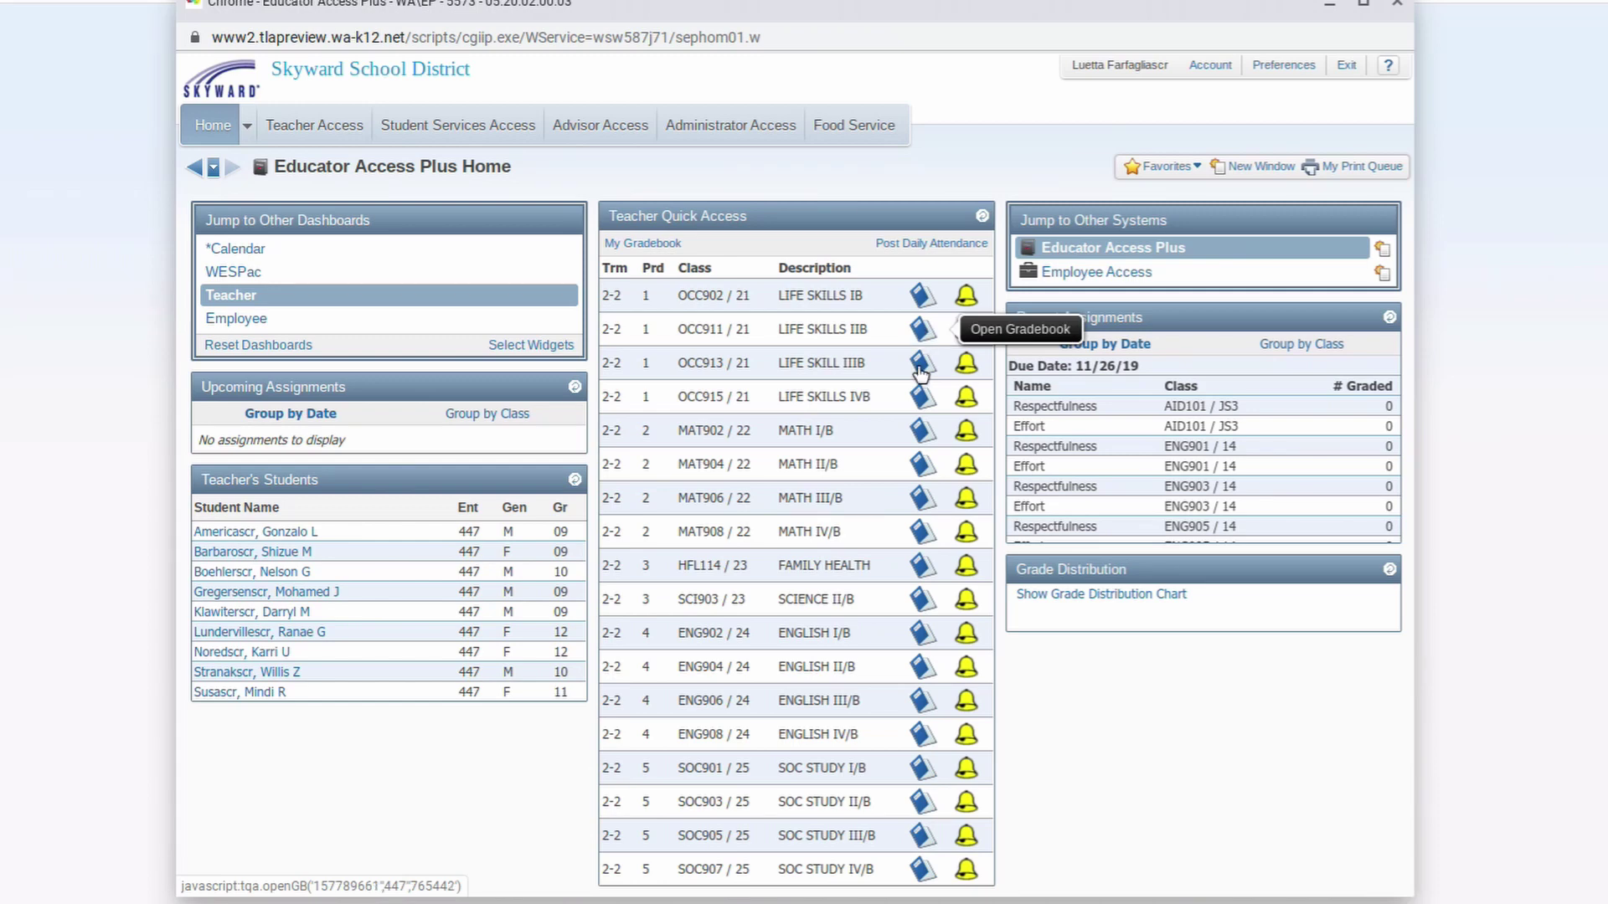
{"action": "left_click", "coordinate": [921, 432]}
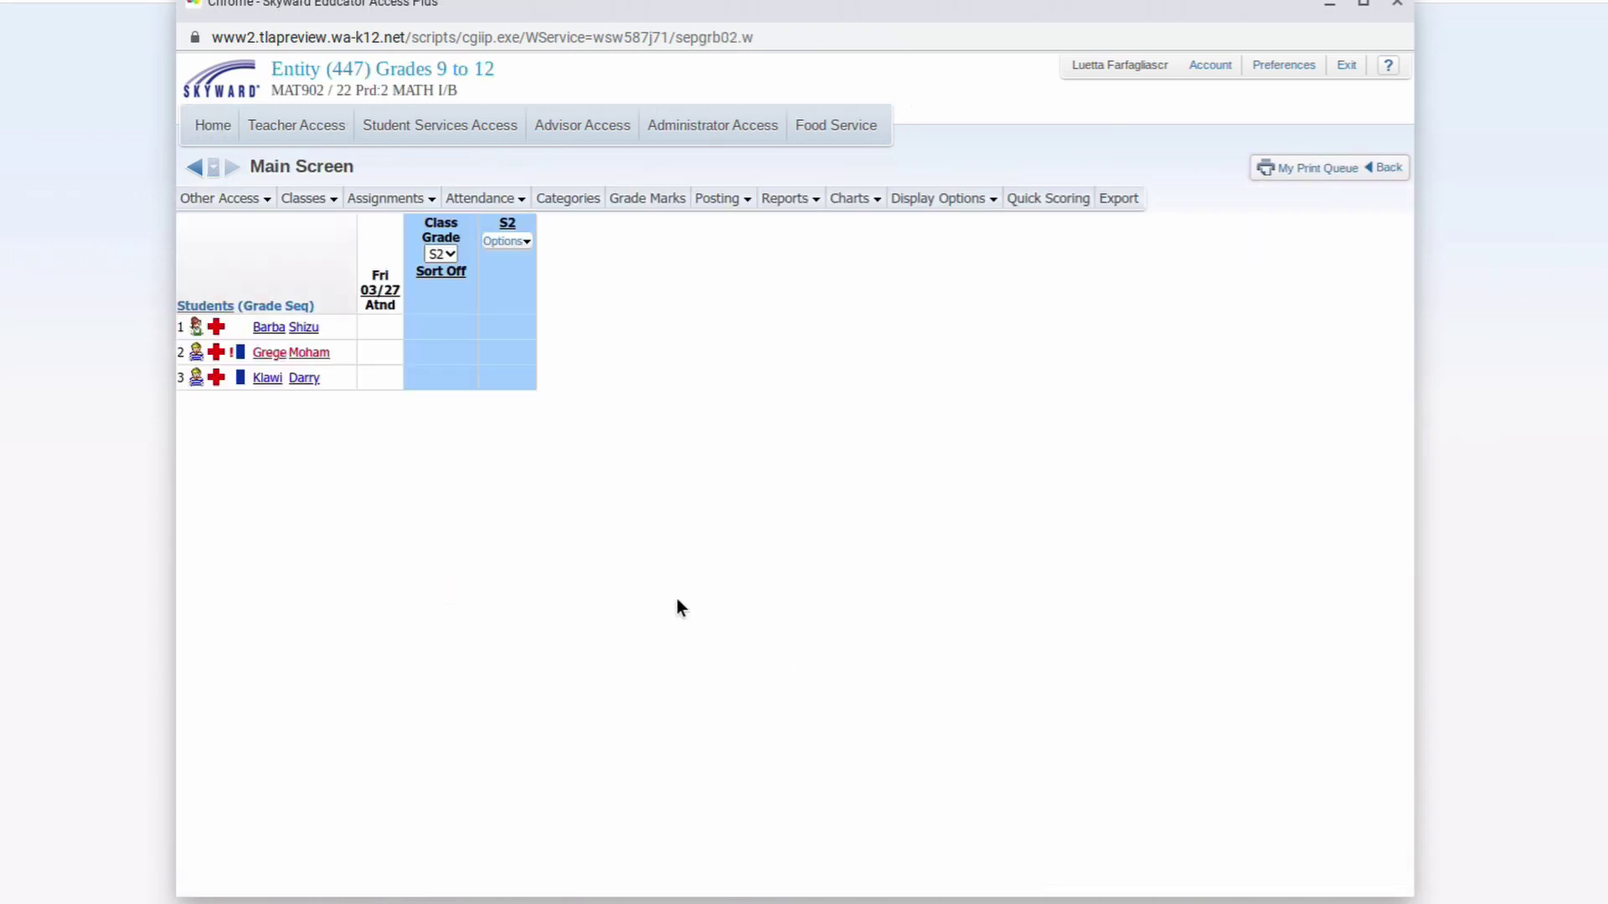
{"action": "left_click", "coordinate": [241, 200]}
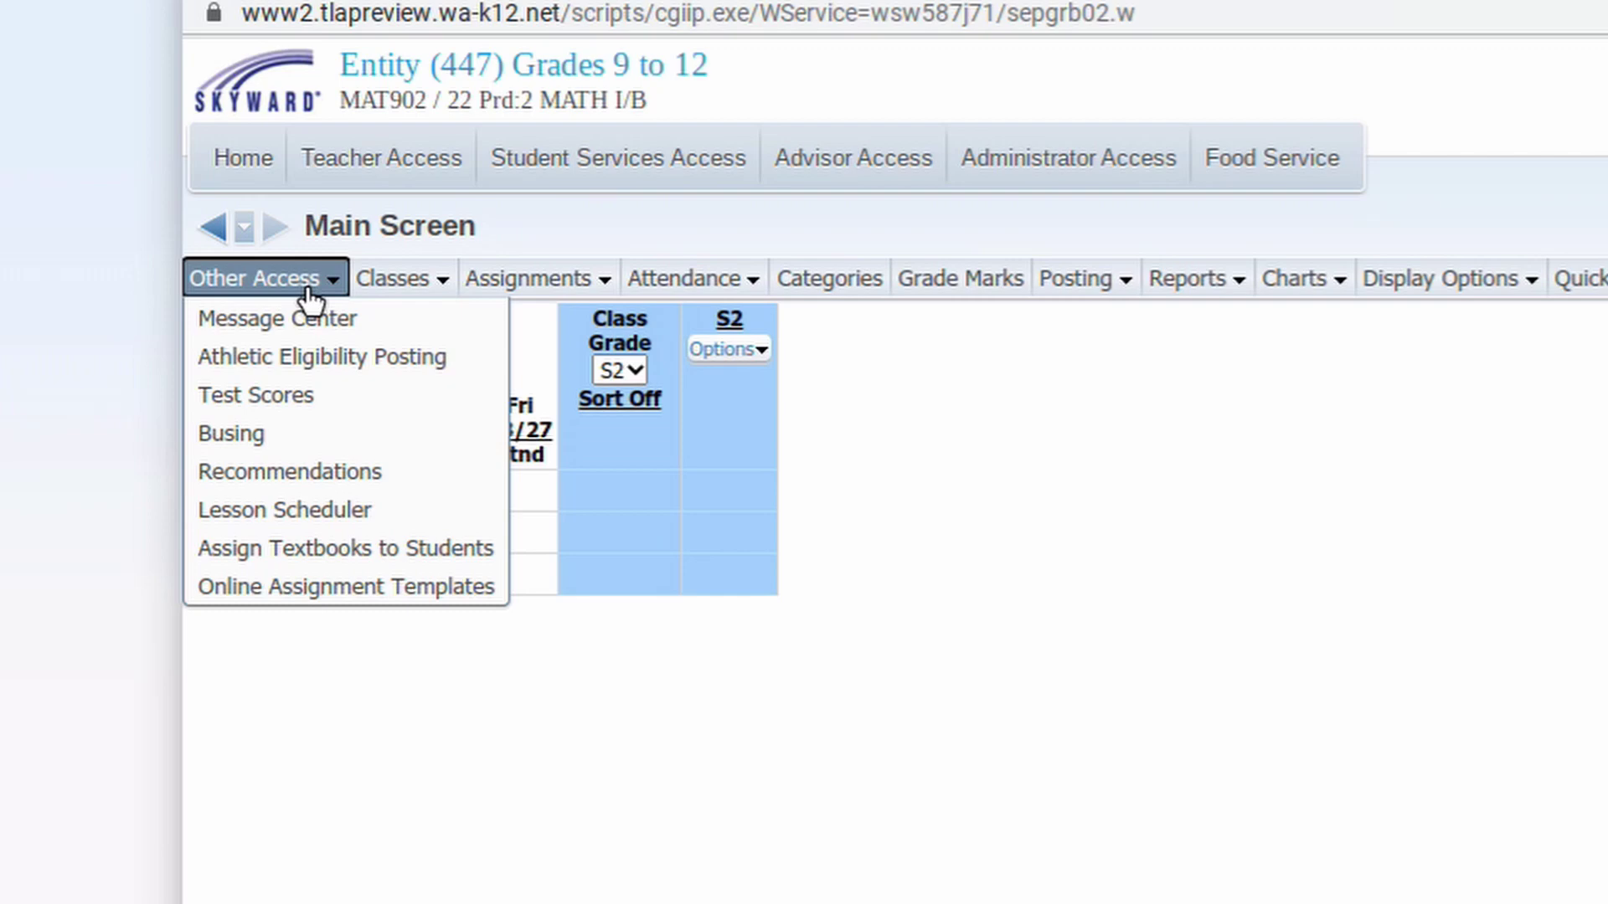
{"action": "left_click", "coordinate": [406, 326]}
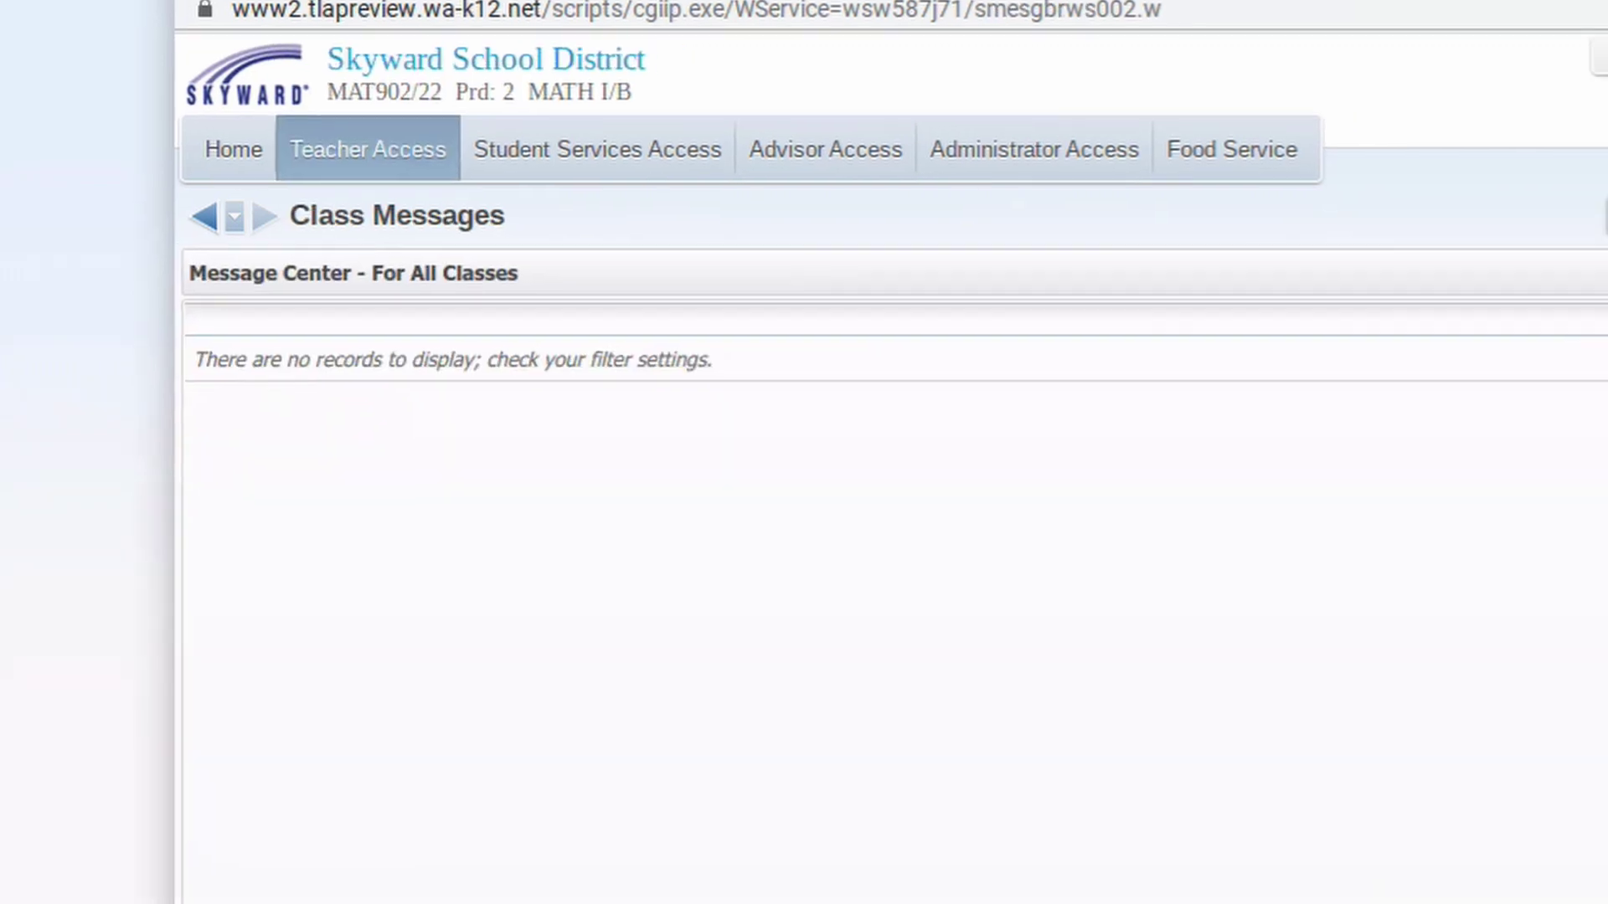